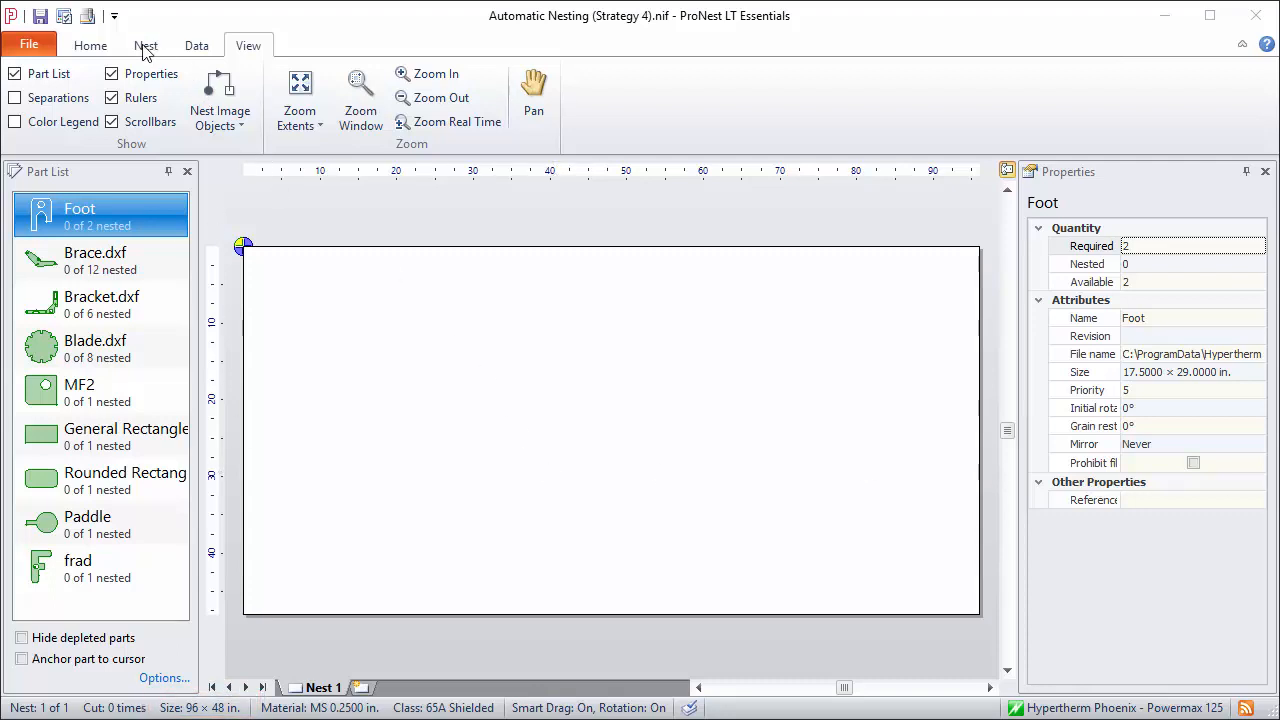
Step: Add a new nest using a rectangular 120 × 48 in. custom plate
click(89, 47)
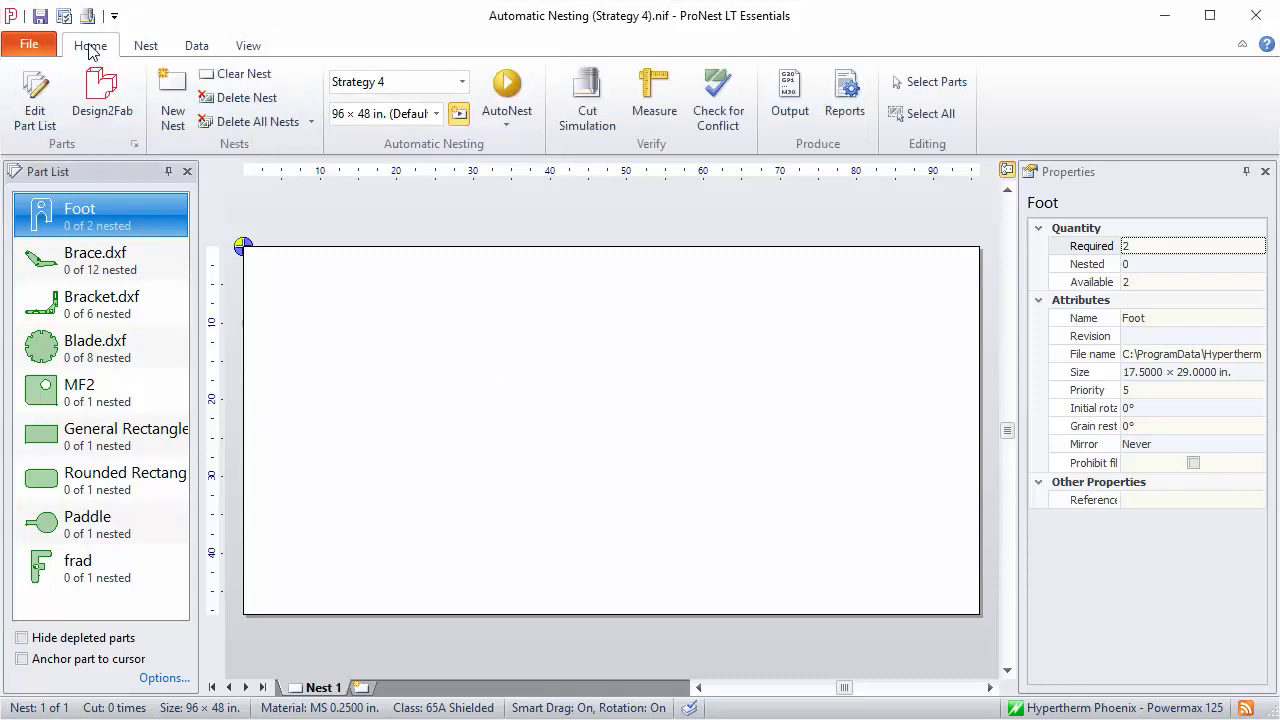
click(174, 113)
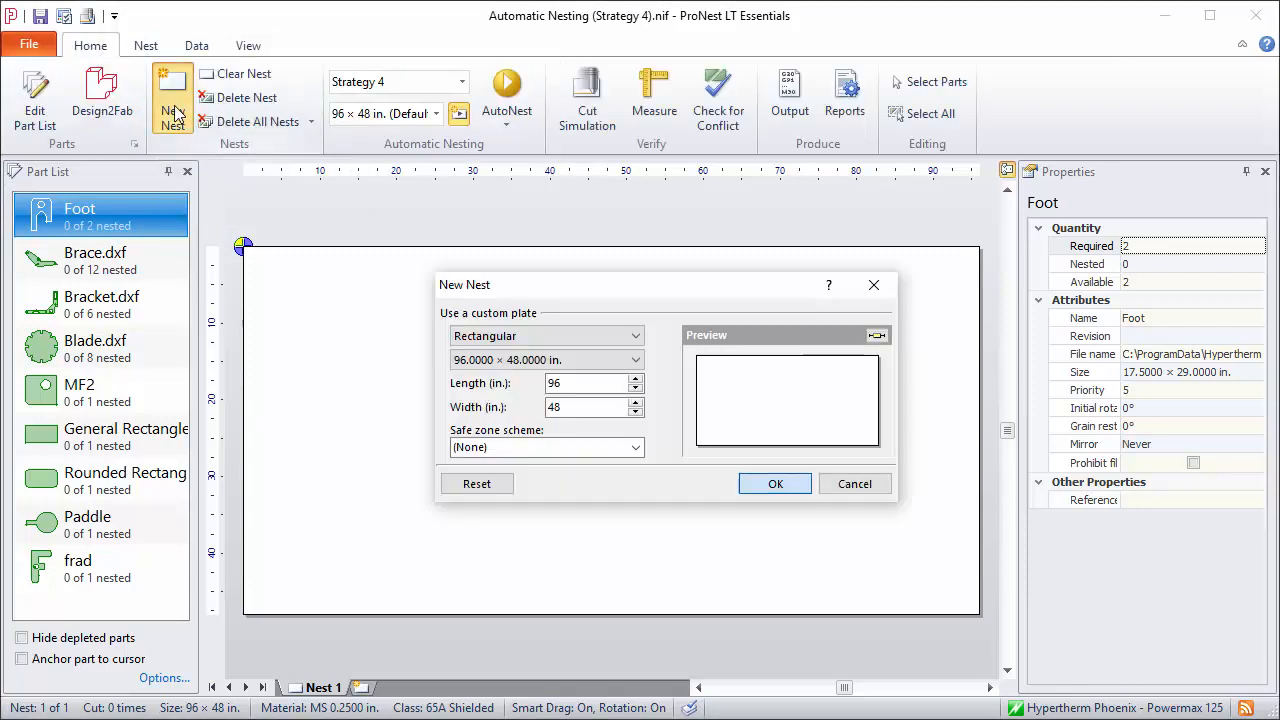
click(634, 362)
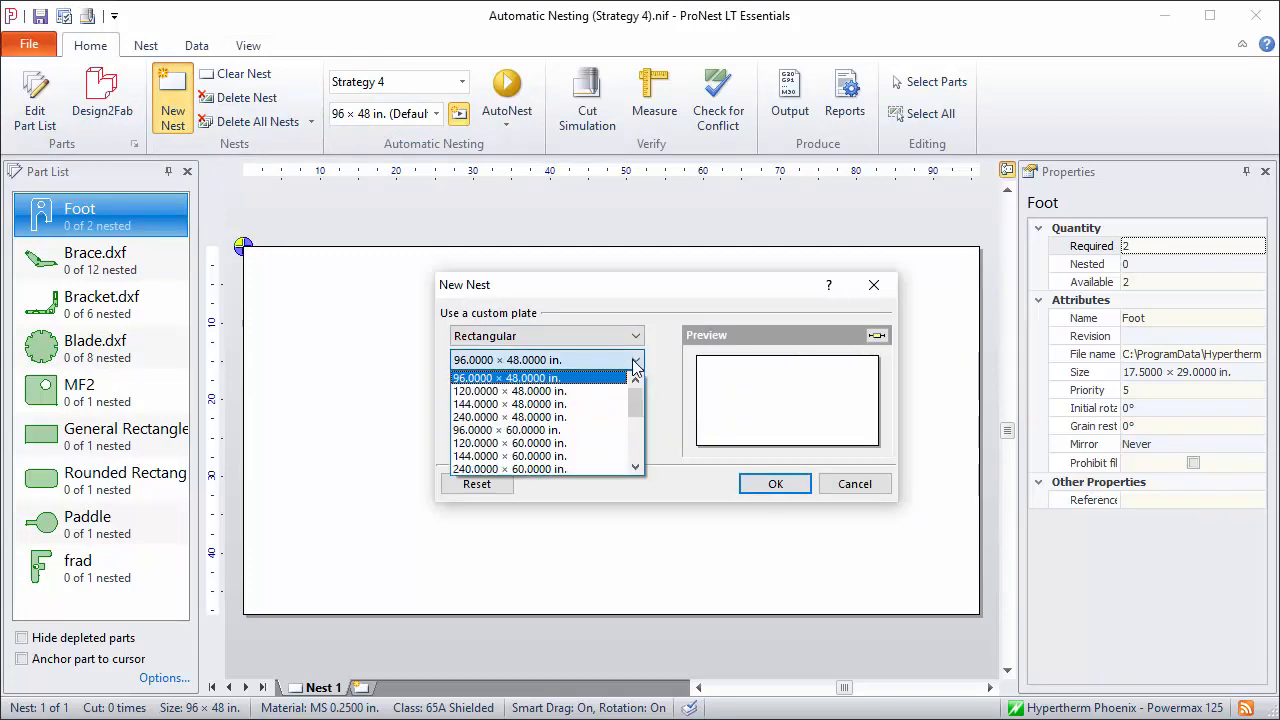
click(562, 391)
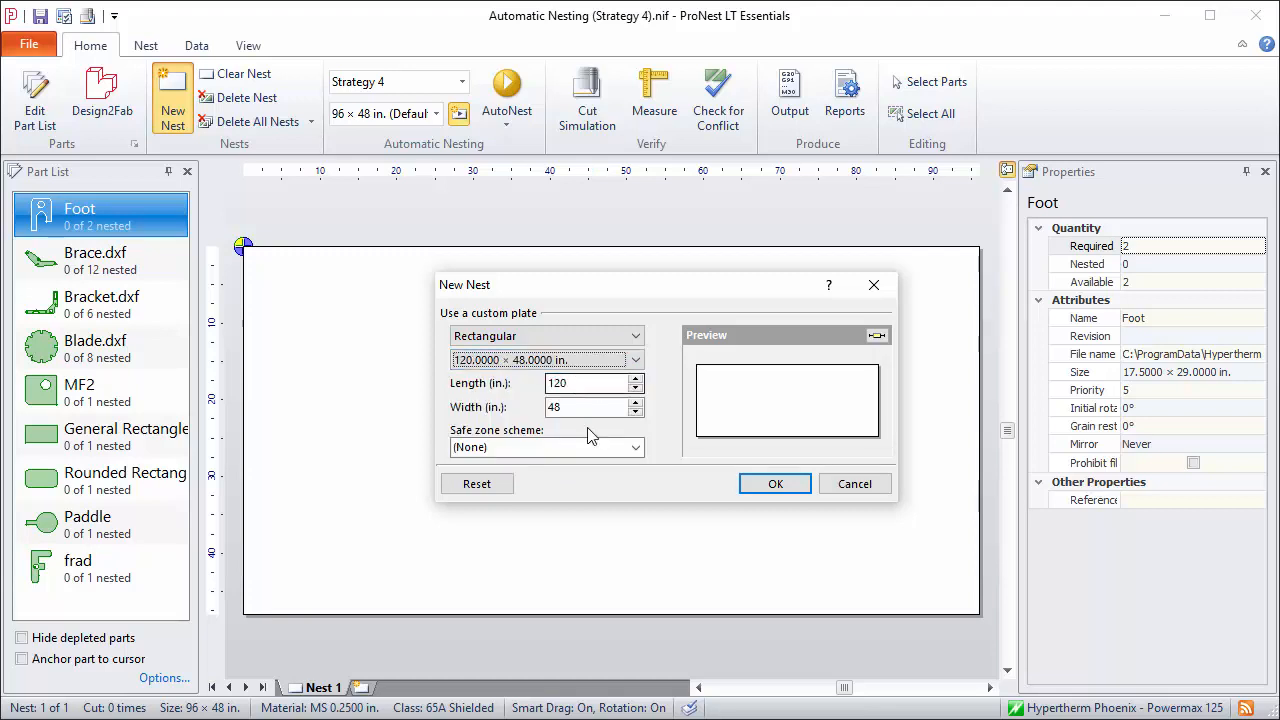
click(760, 484)
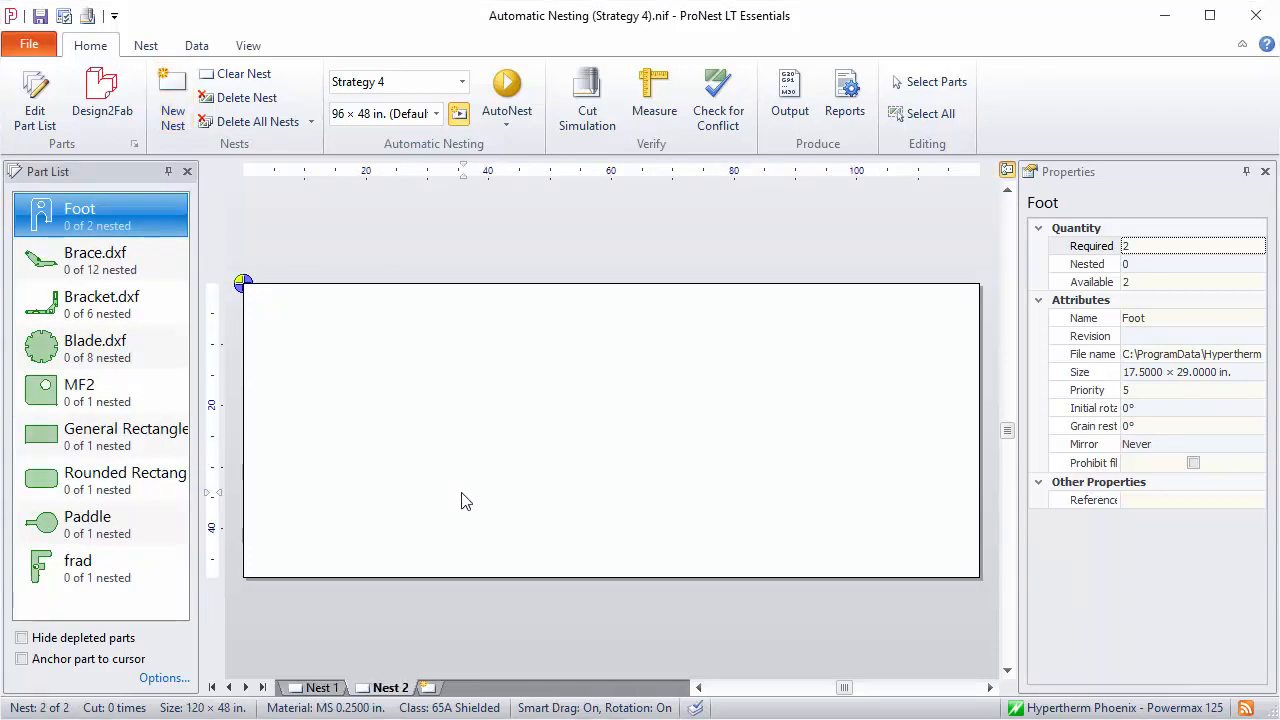
Step: Delete the original 96 × 48 in. nest, keeping only the 120 × 48 in. nest
click(318, 688)
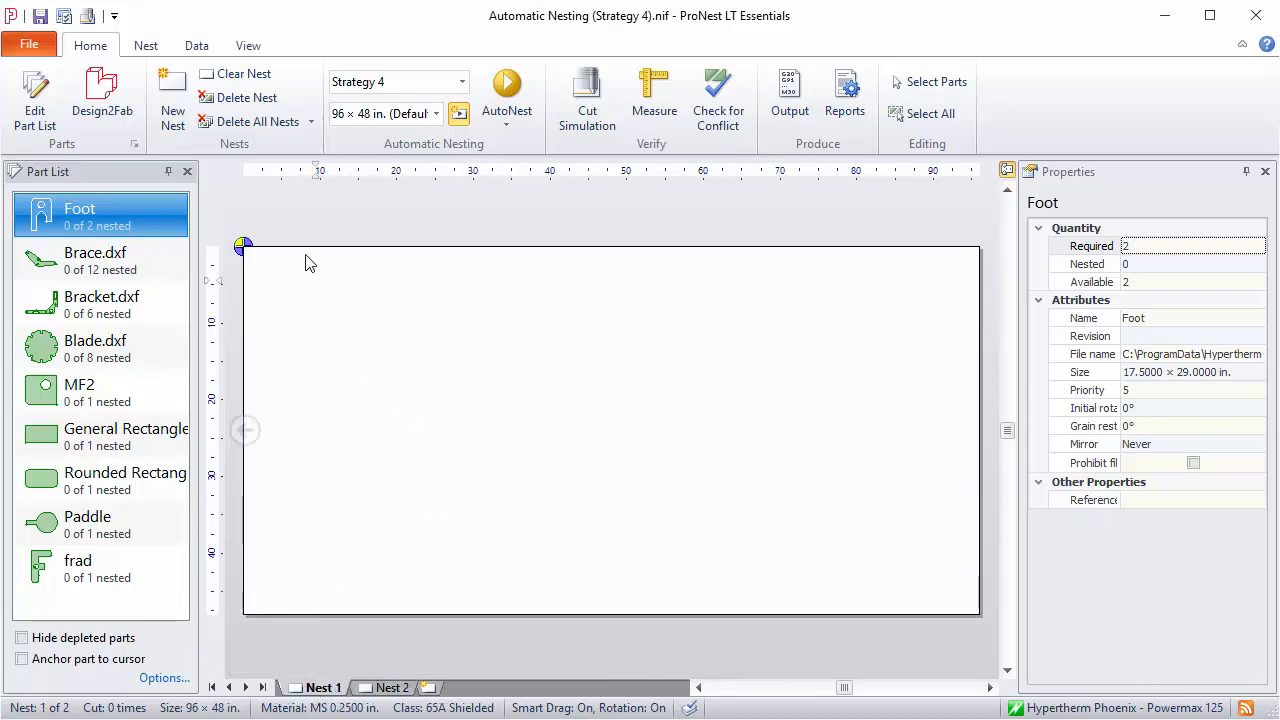
click(237, 98)
click(907, 536)
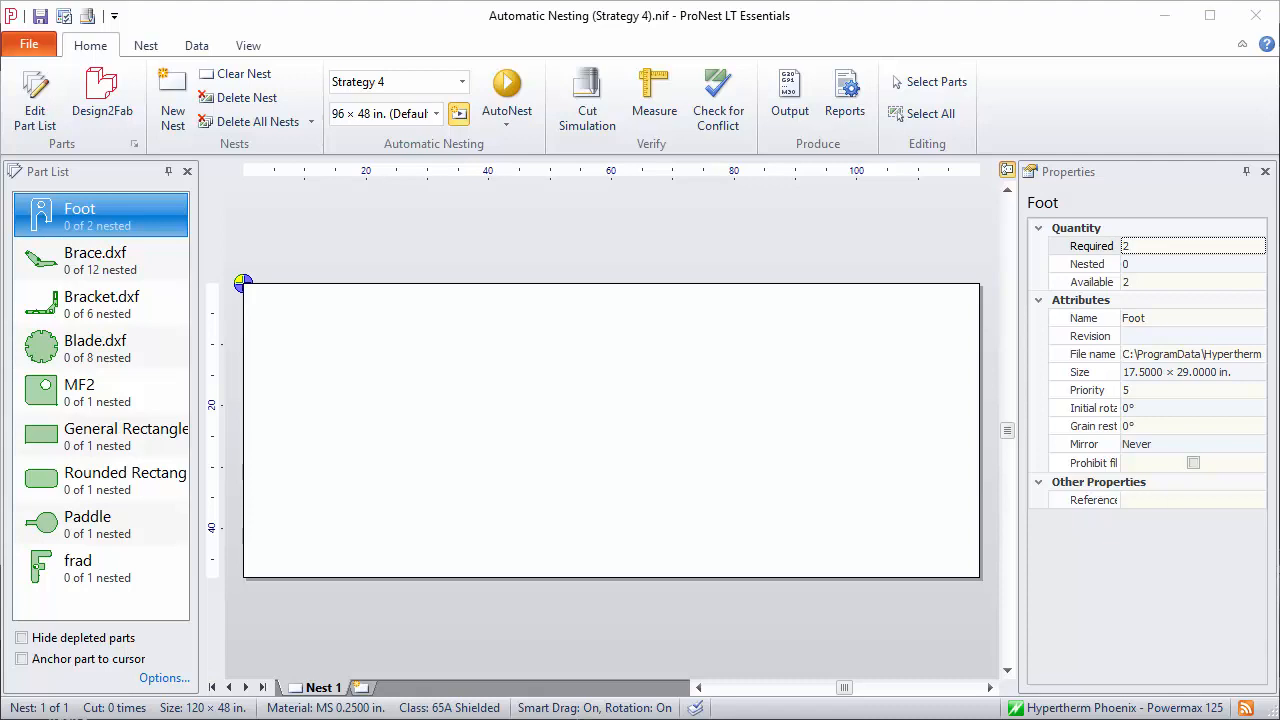
Step: Enable anchoring parts to the cursor and nest both Foot parts side by side from the plate's home corner
click(21, 659)
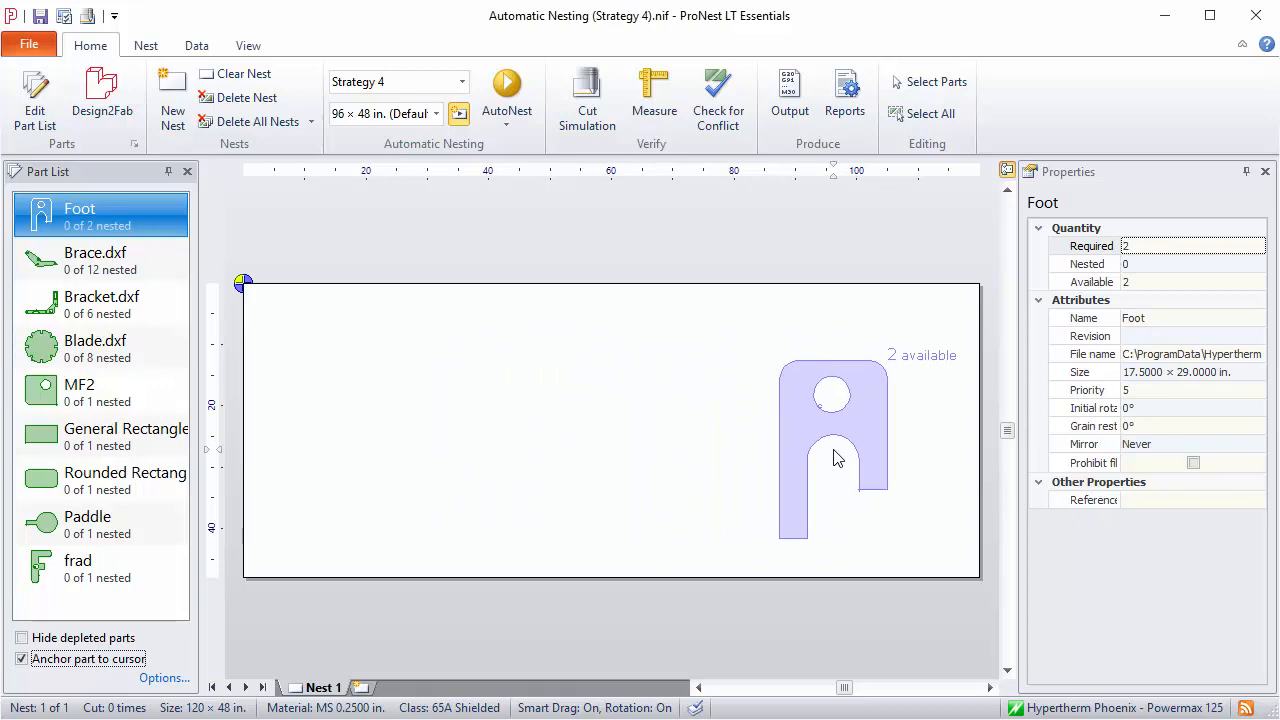
click(838, 458)
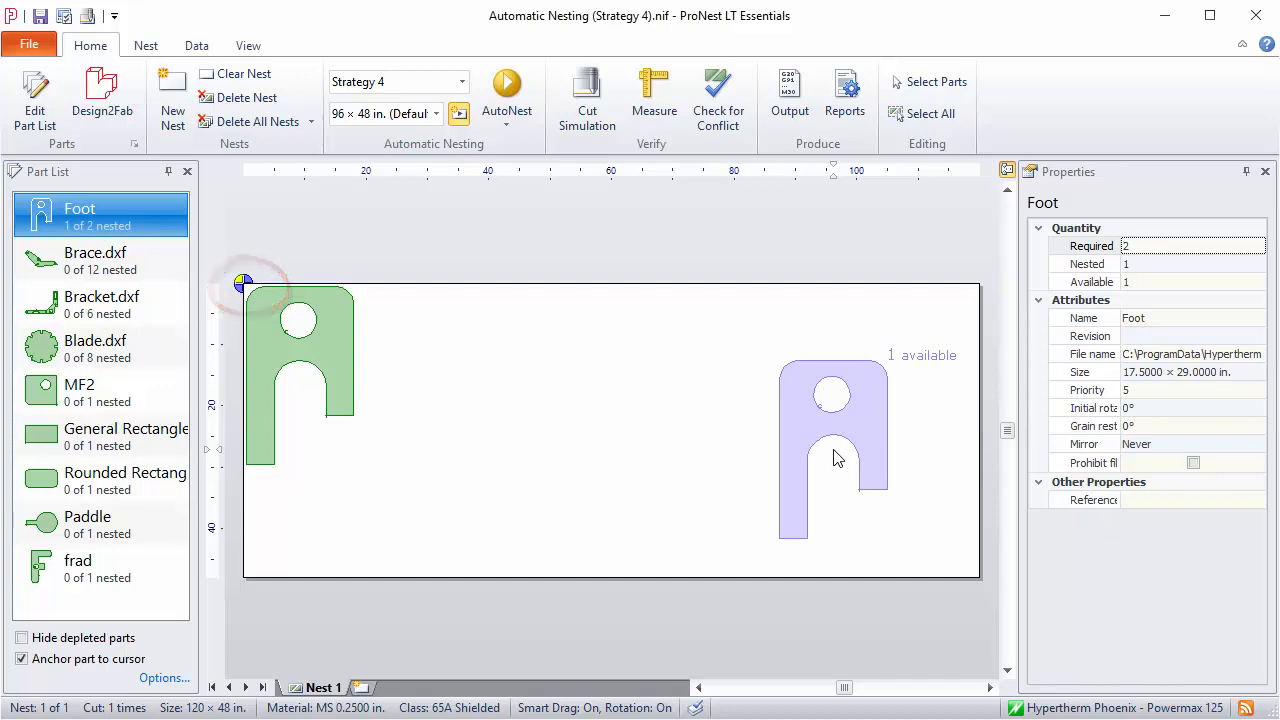
click(838, 458)
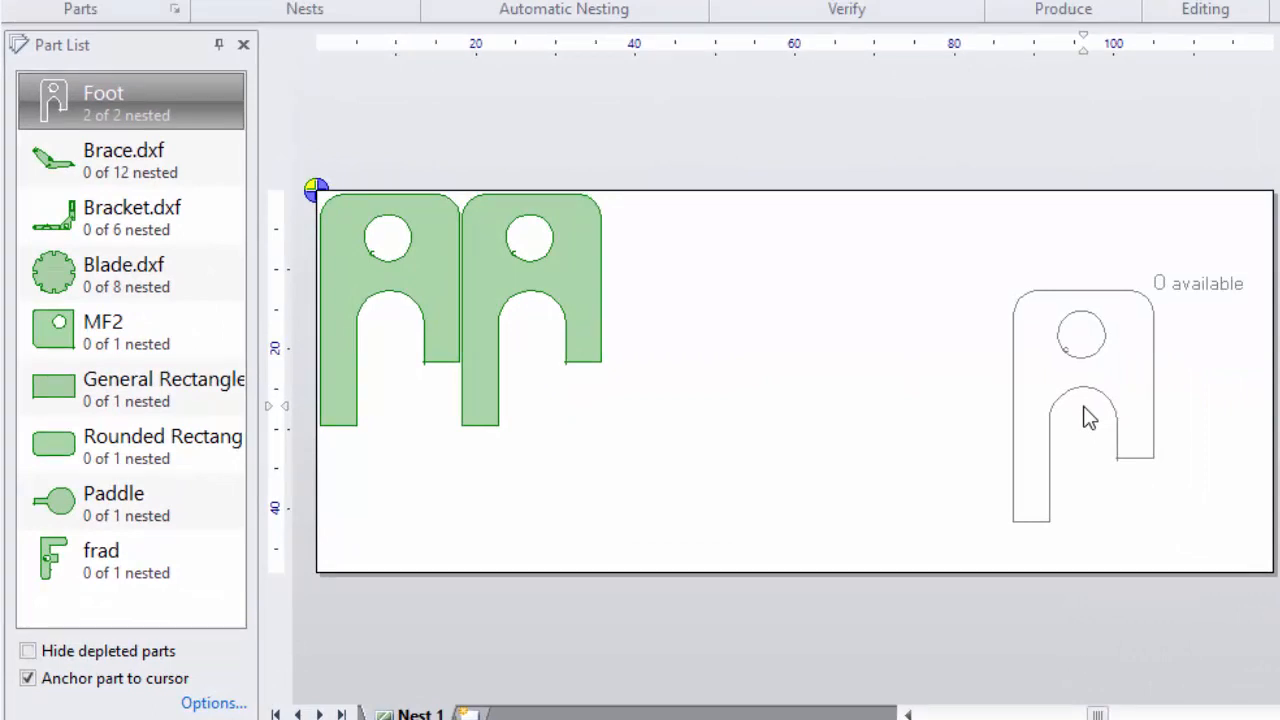
Step: Nest two Brace.dxf parts, one beside the second Foot along the plate's upper edge and one in that Foot's arch
click(103, 151)
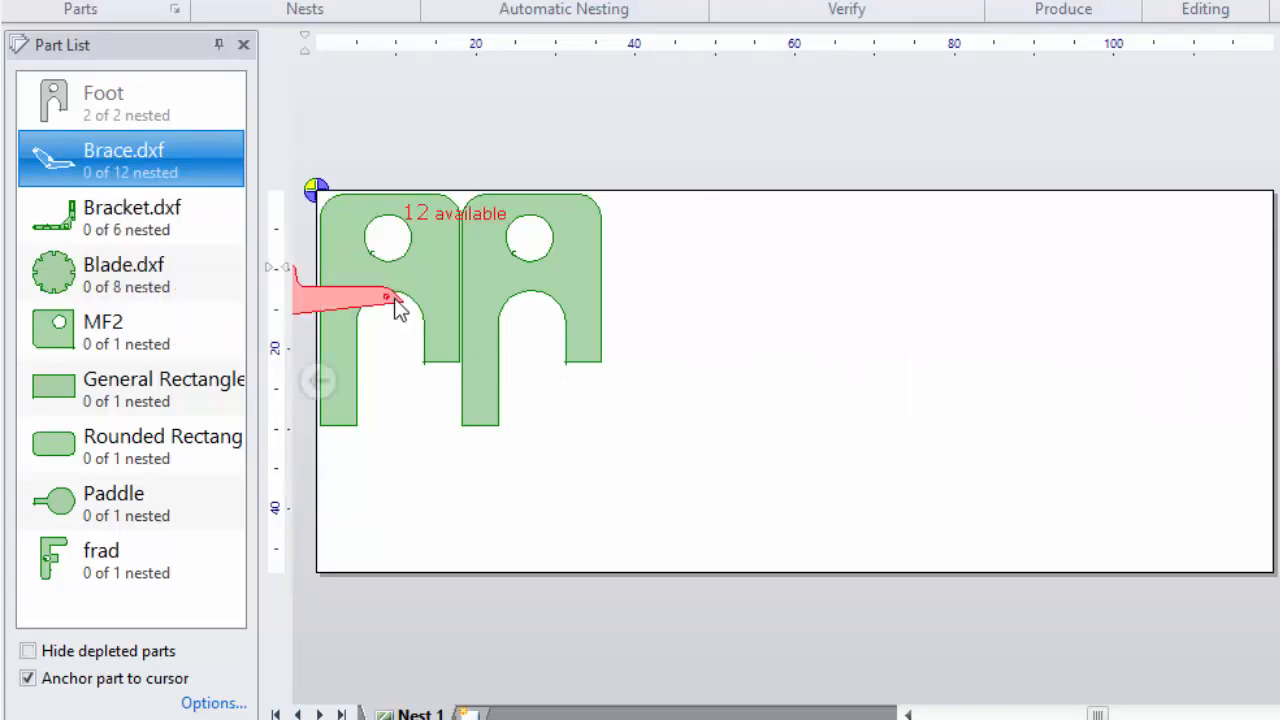
click(999, 346)
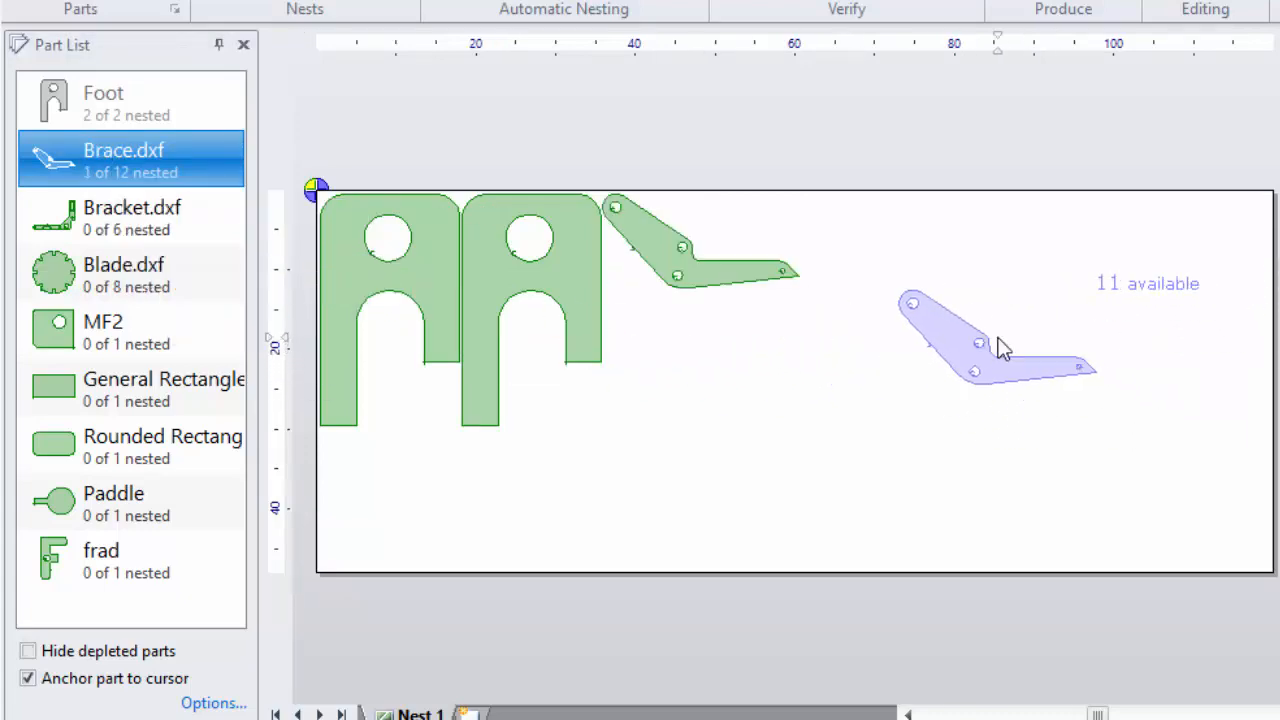
click(852, 416)
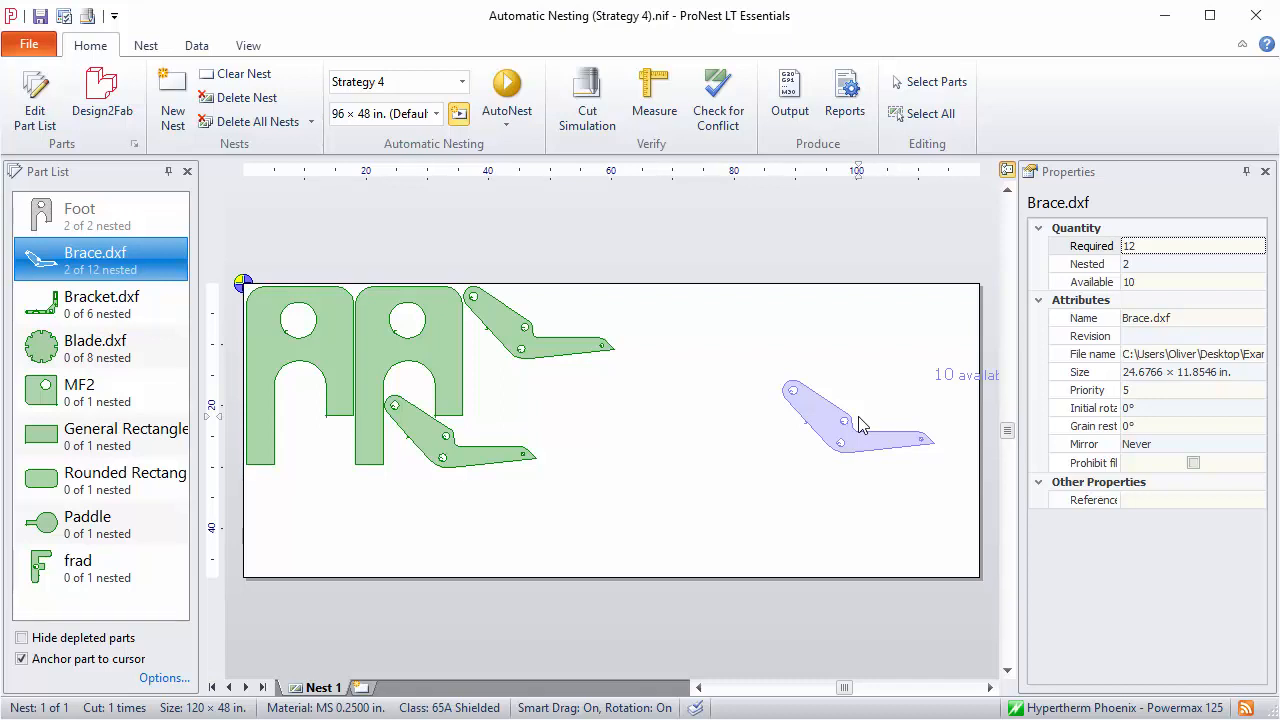
Step: Place a third Brace.dxf freely near the plate's far end, temporarily overriding Smart Drag so it stays where dropped
key(ctrl)
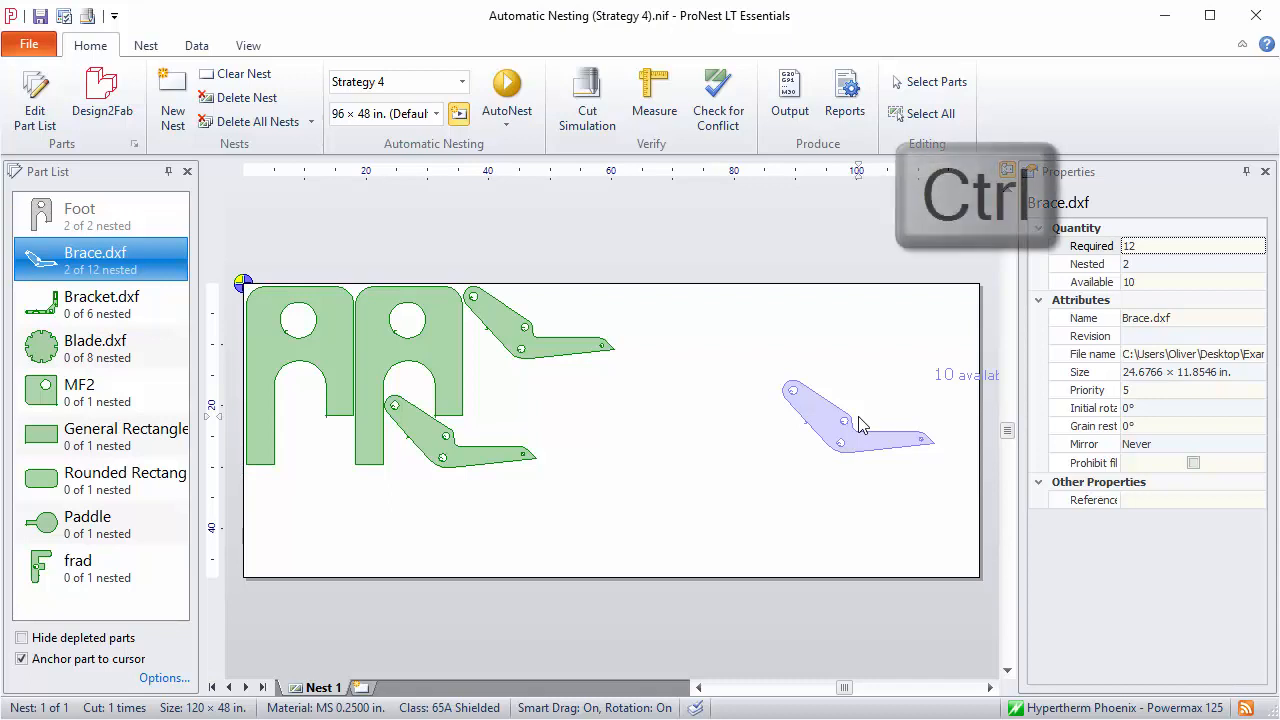
drag(858, 423, 864, 420)
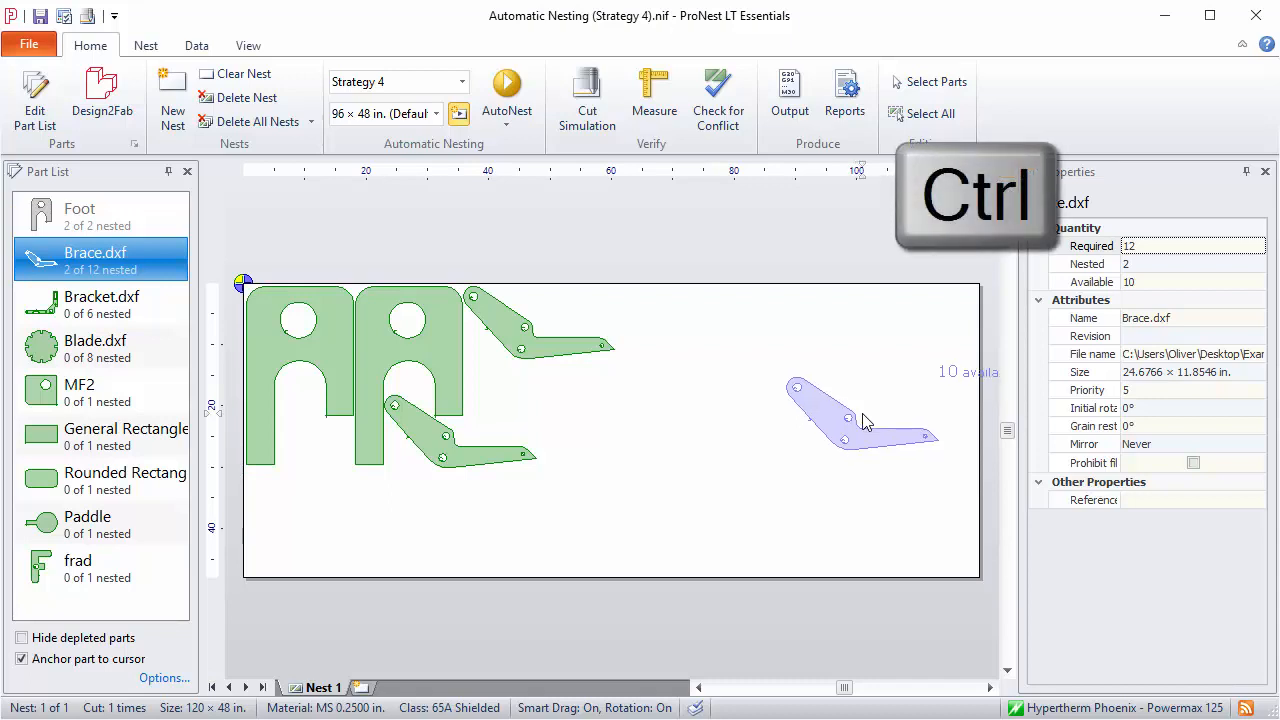
ctrl+click(864, 420)
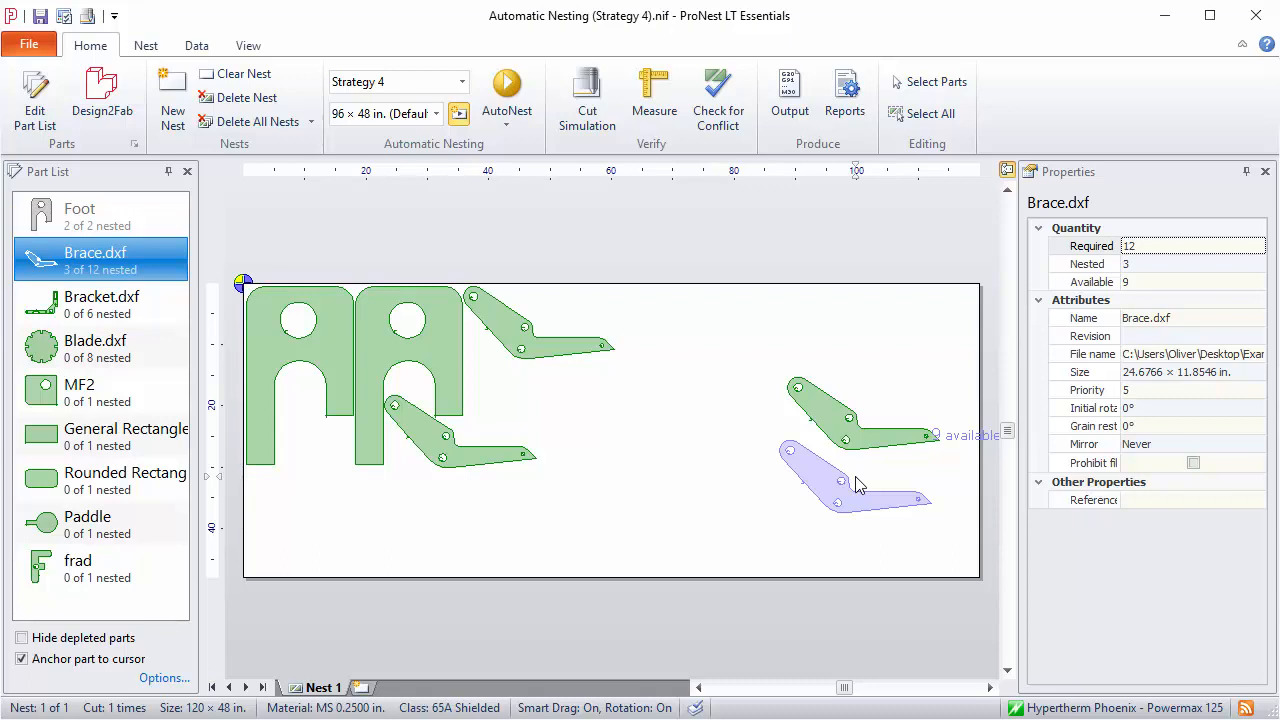
Step: Rotate the next Brace.dxf by 180° and nest it tightly against the first brace along the plate's upper edge
drag(855, 485, 682, 462)
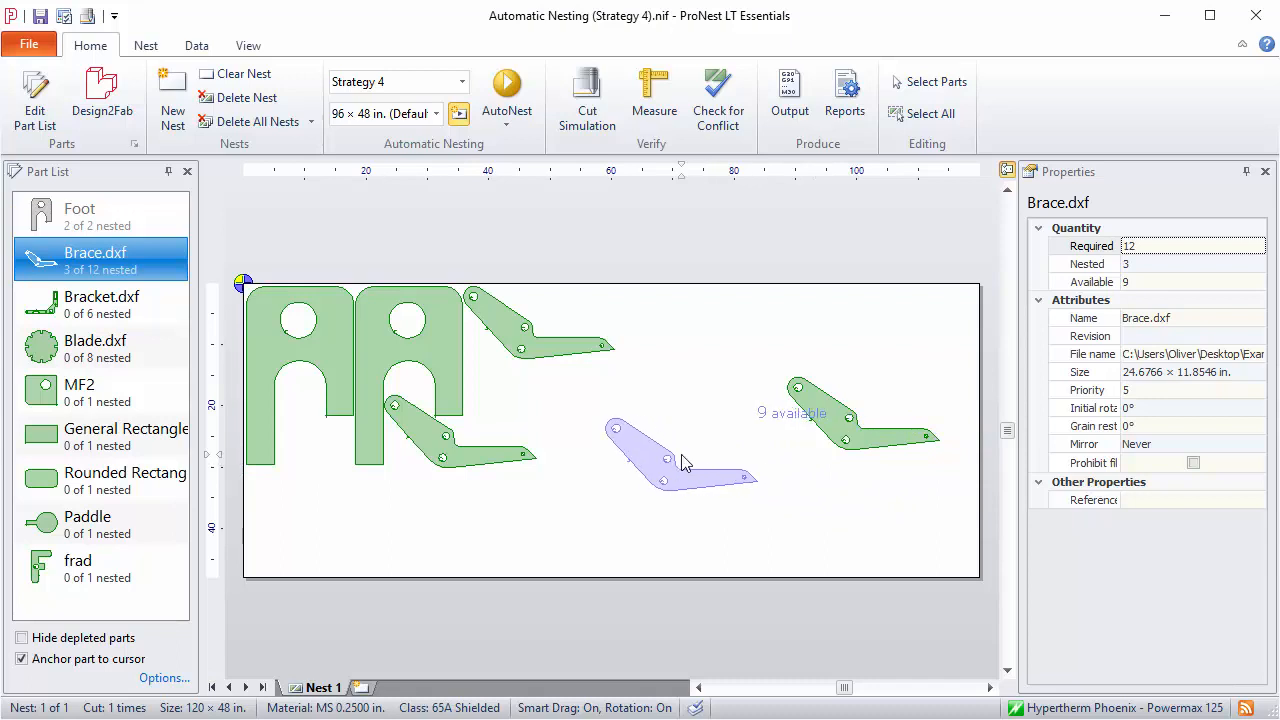
key(ctrl)
drag(682, 462, 681, 457)
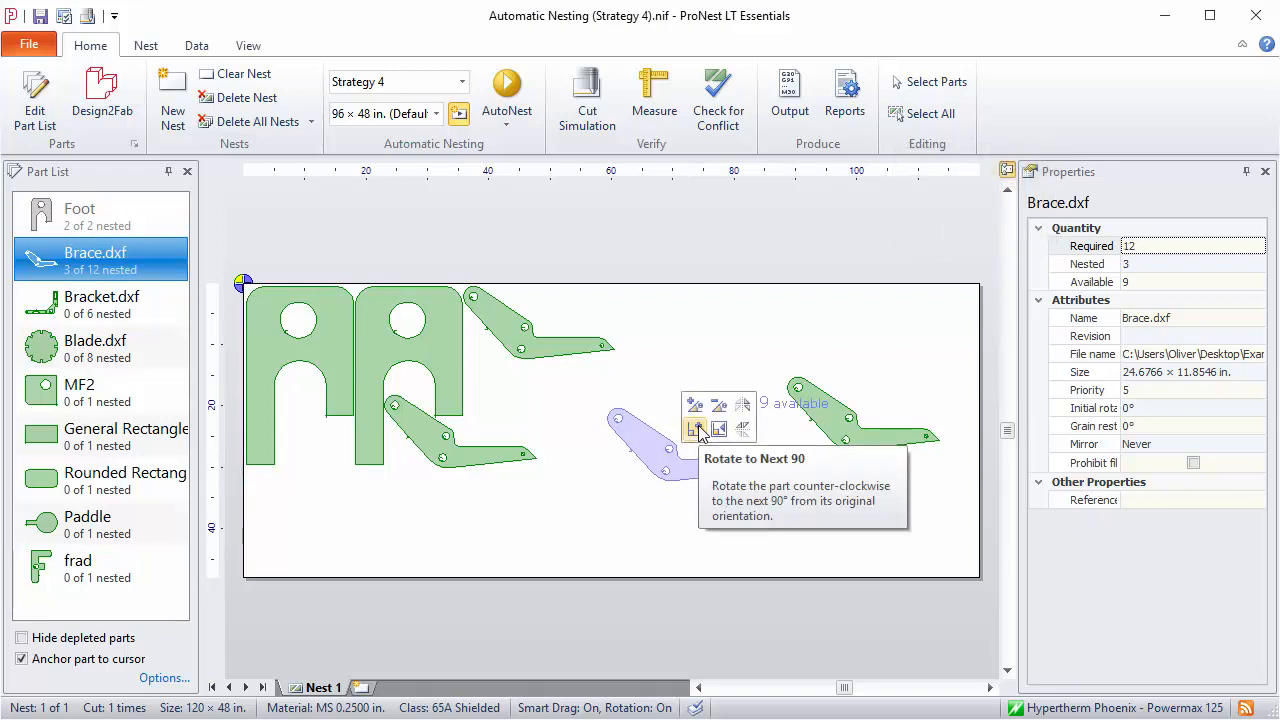
click(695, 429)
click(696, 429)
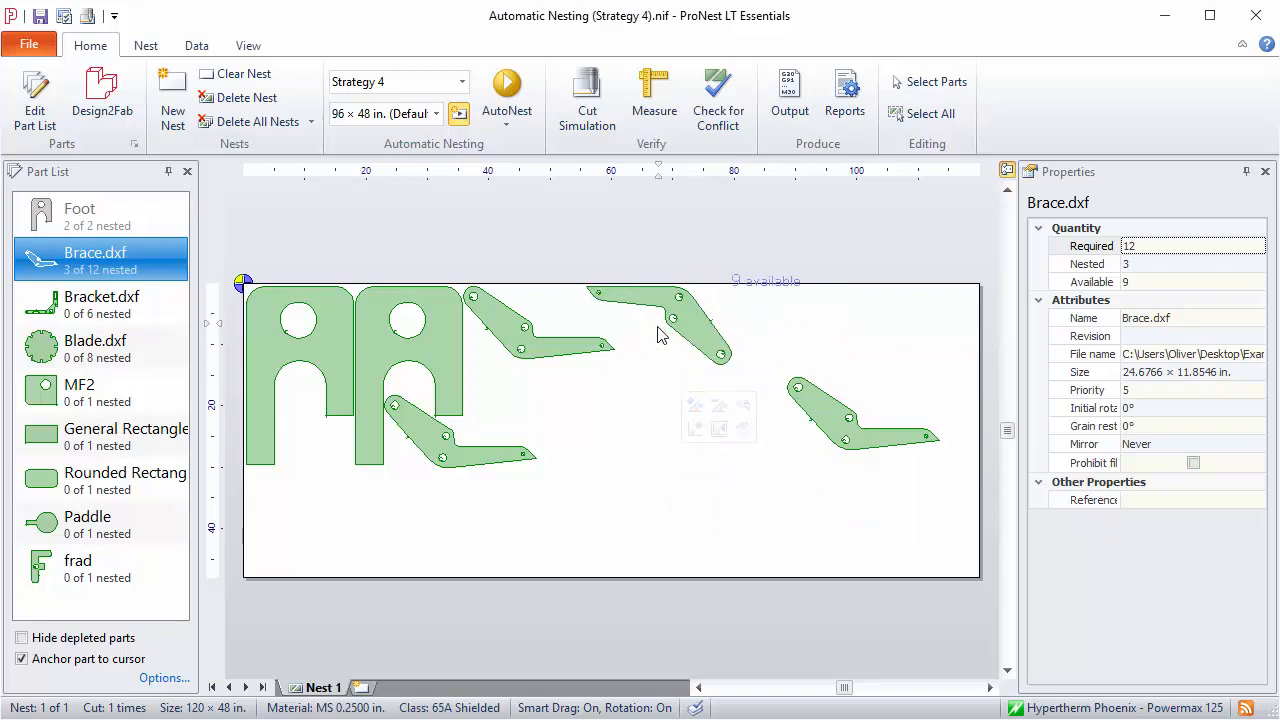
click(617, 337)
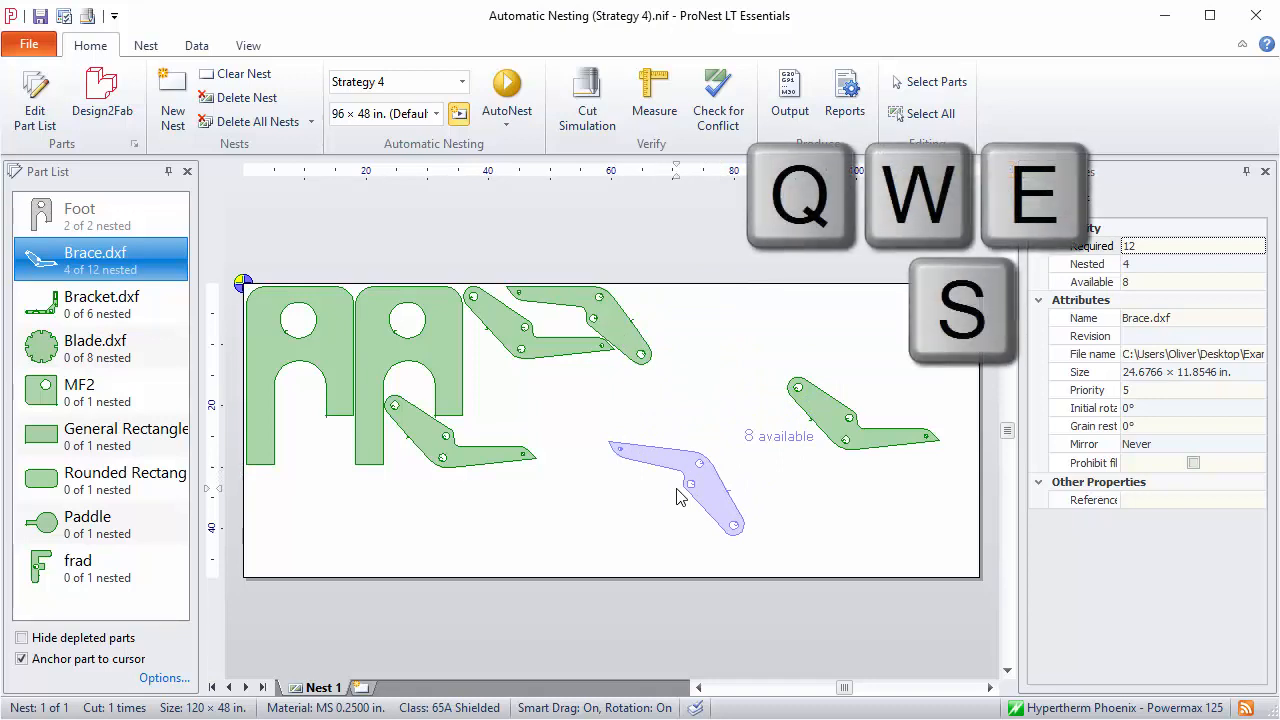
Step: Try several rotations on the next anchored Brace.dxf and release it from the cursor without placing it
key(w)
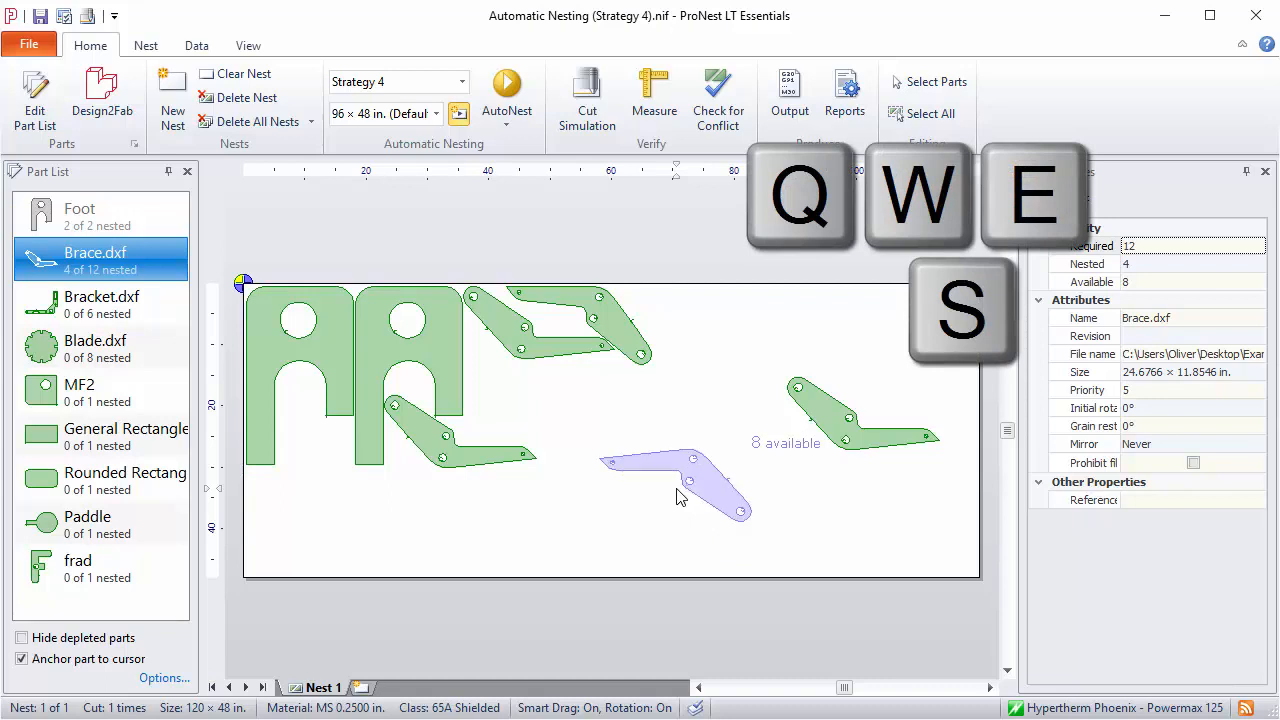
key(q)
key(e)
key(s)
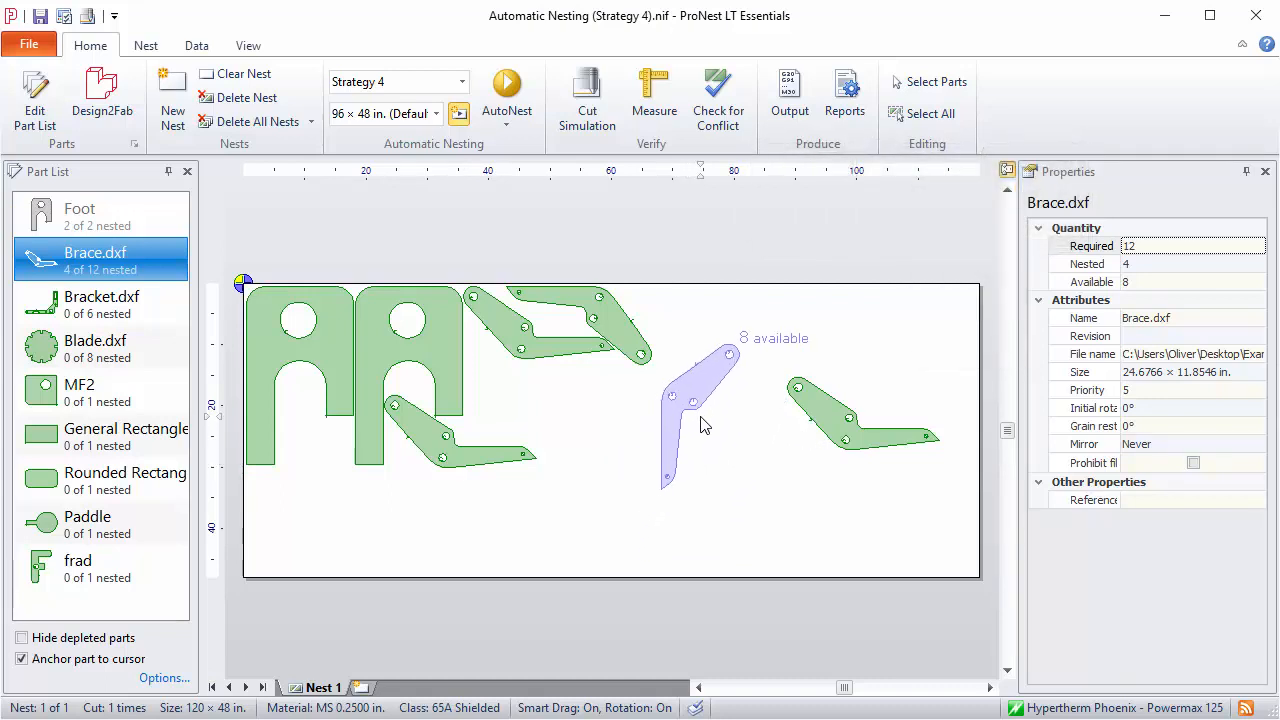
key(w)
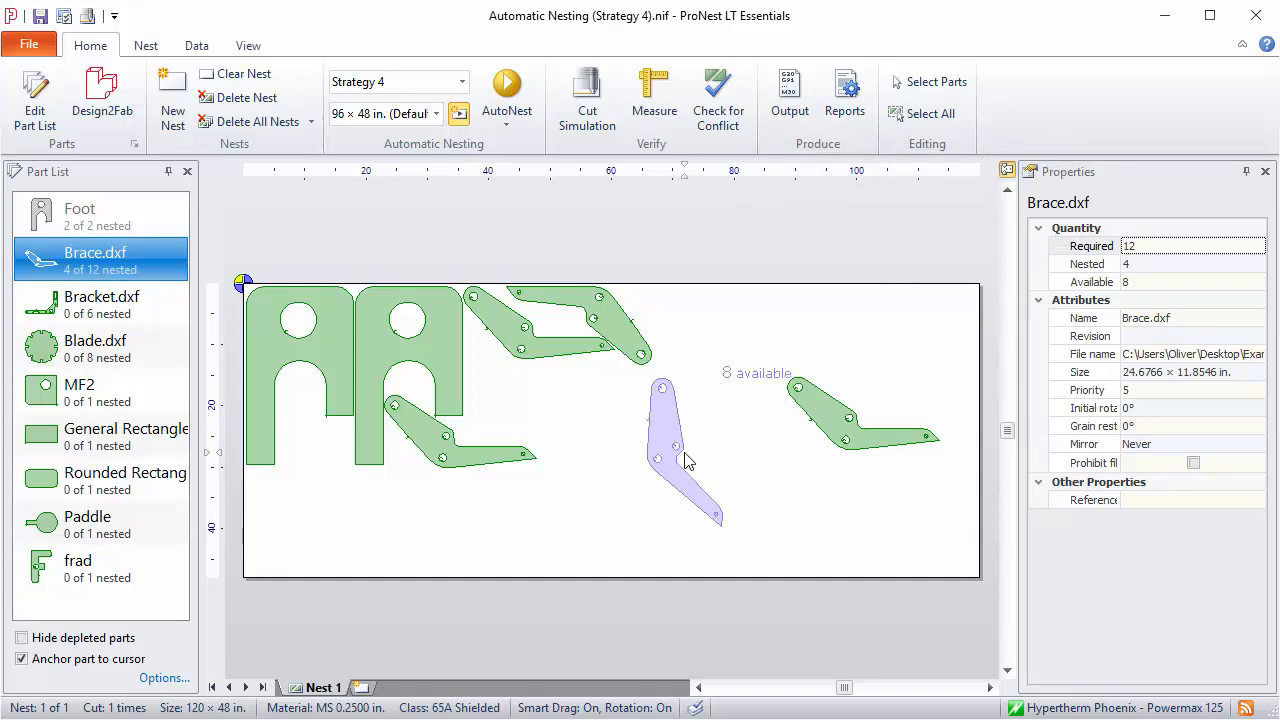
key(Escape)
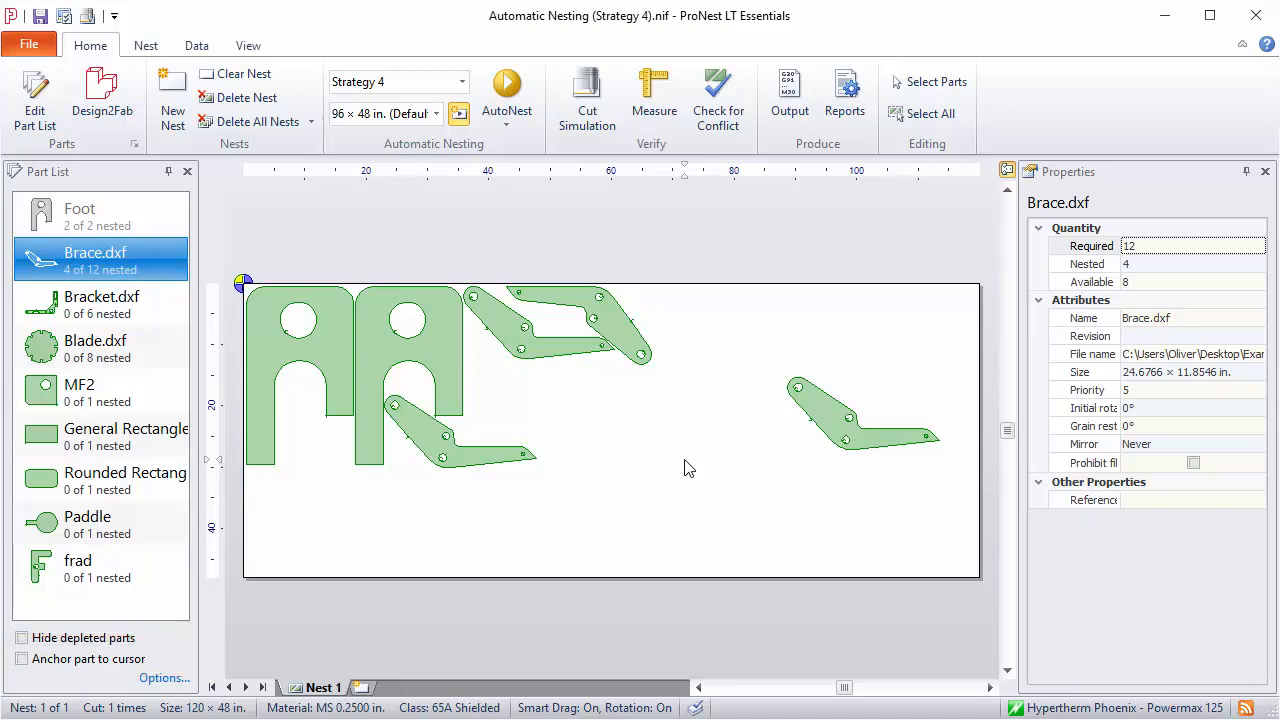
Step: Nest one Blade.dxf against the rotated brace along the plate's upper edge and deselect it
click(43, 347)
drag(43, 347, 733, 515)
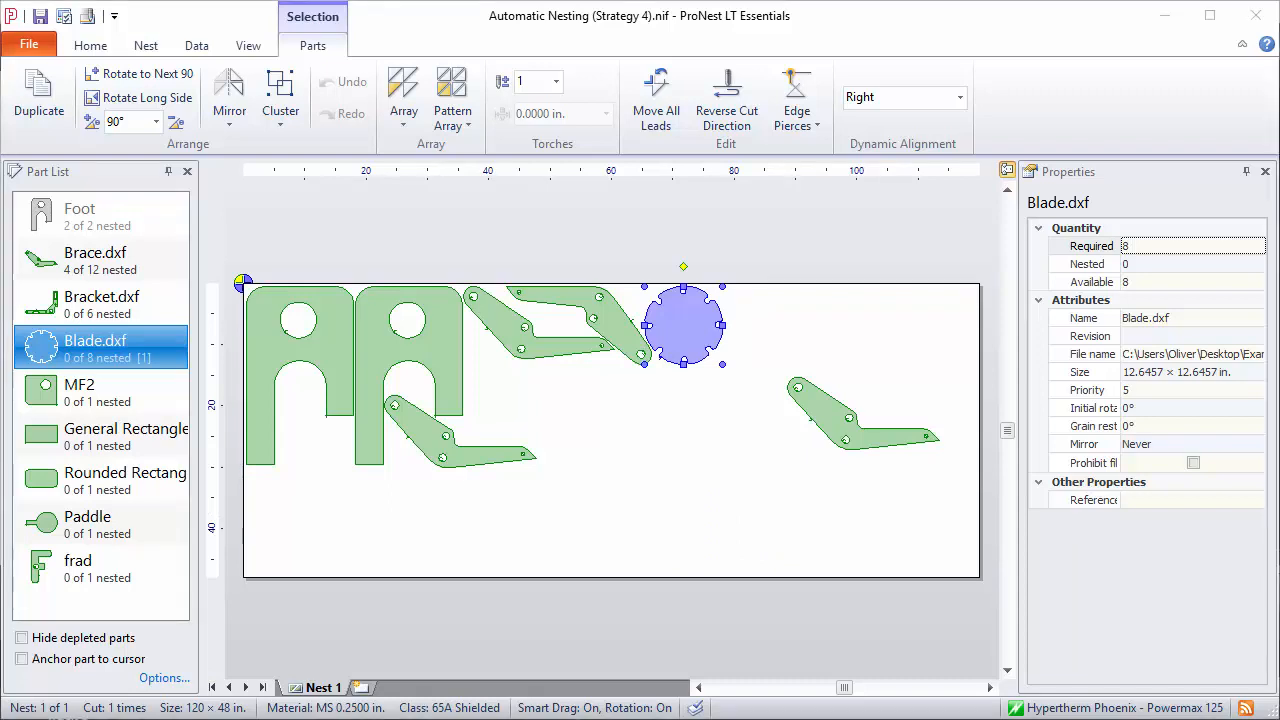
click(703, 484)
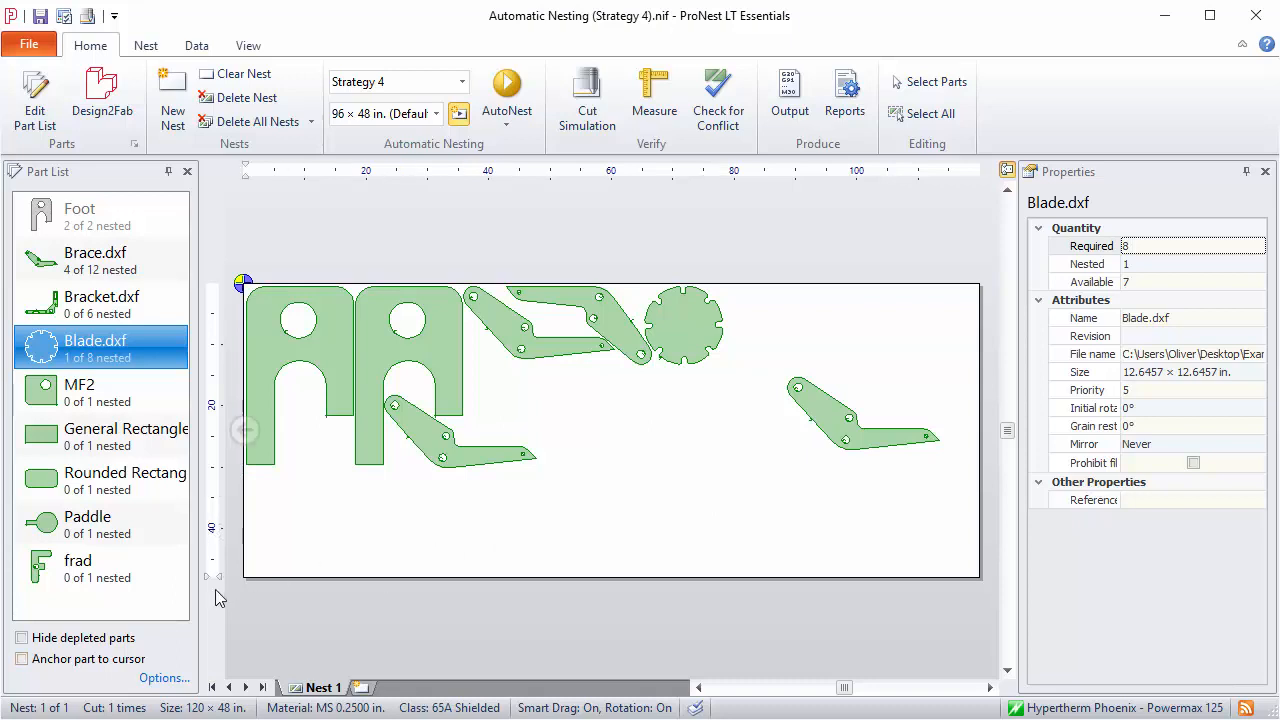
Step: Enable anchoring parts to the cursor again and nest one Bracket.dxf, rotated to fit around the blade's outer edge
click(21, 659)
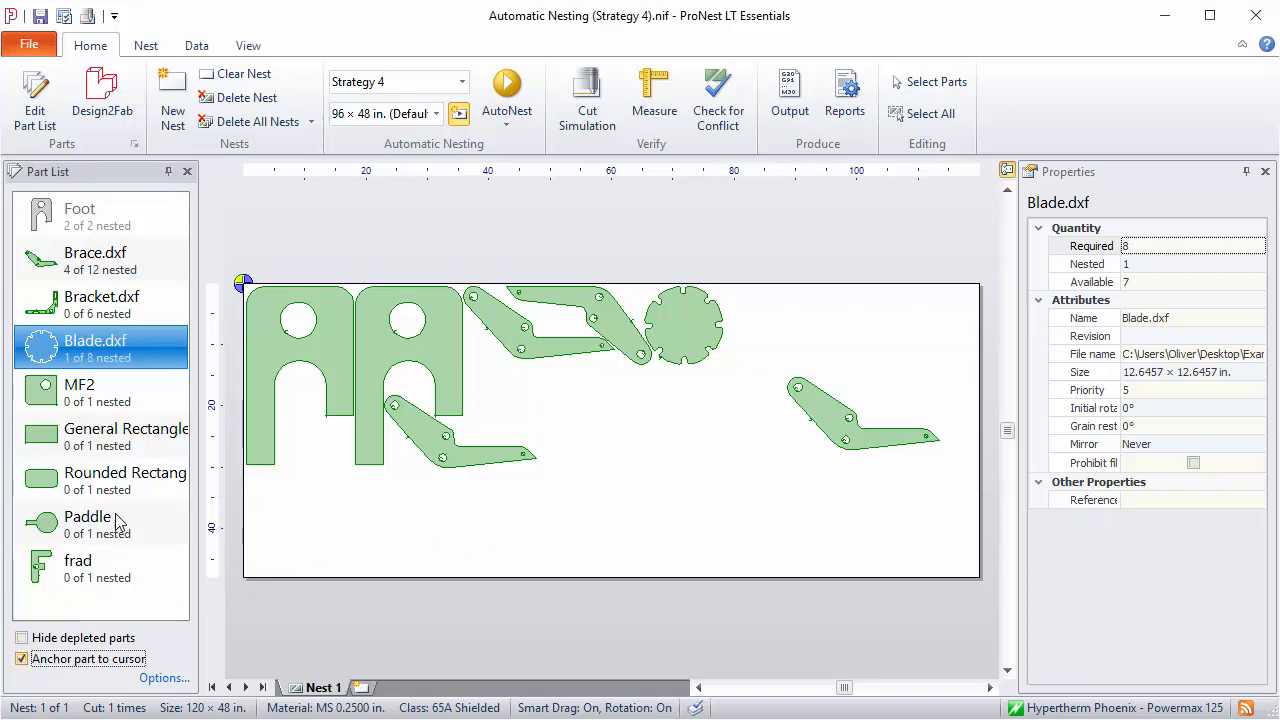
click(90, 307)
drag(90, 307, 697, 340)
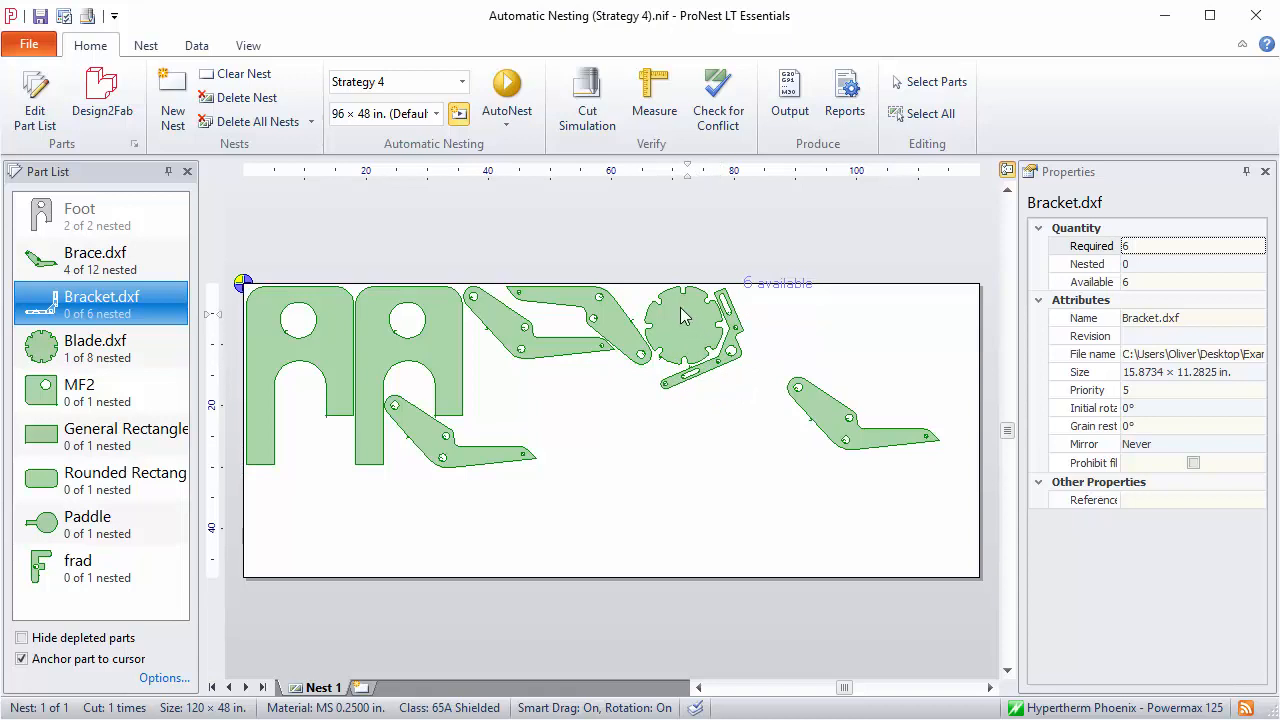
click(652, 284)
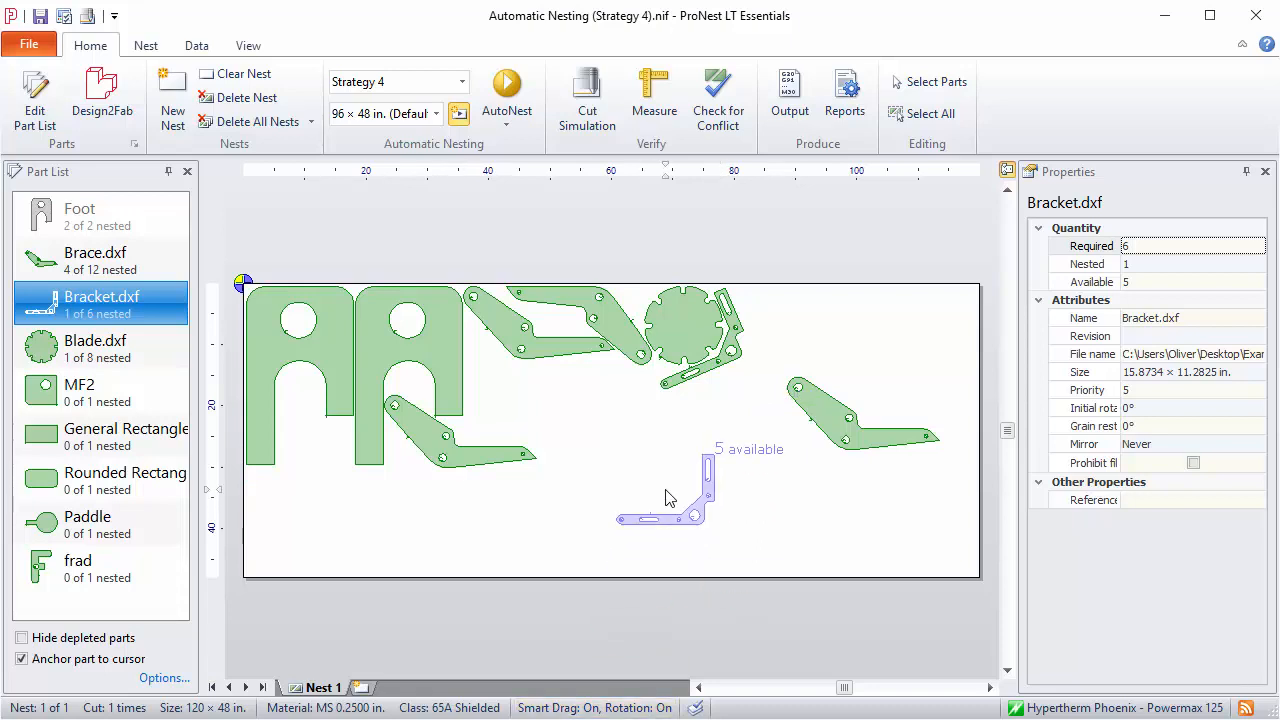
Step: Turn off Smart Drag rotation and nest the General Rectangle below the first Foot against the plate's edge
click(611, 710)
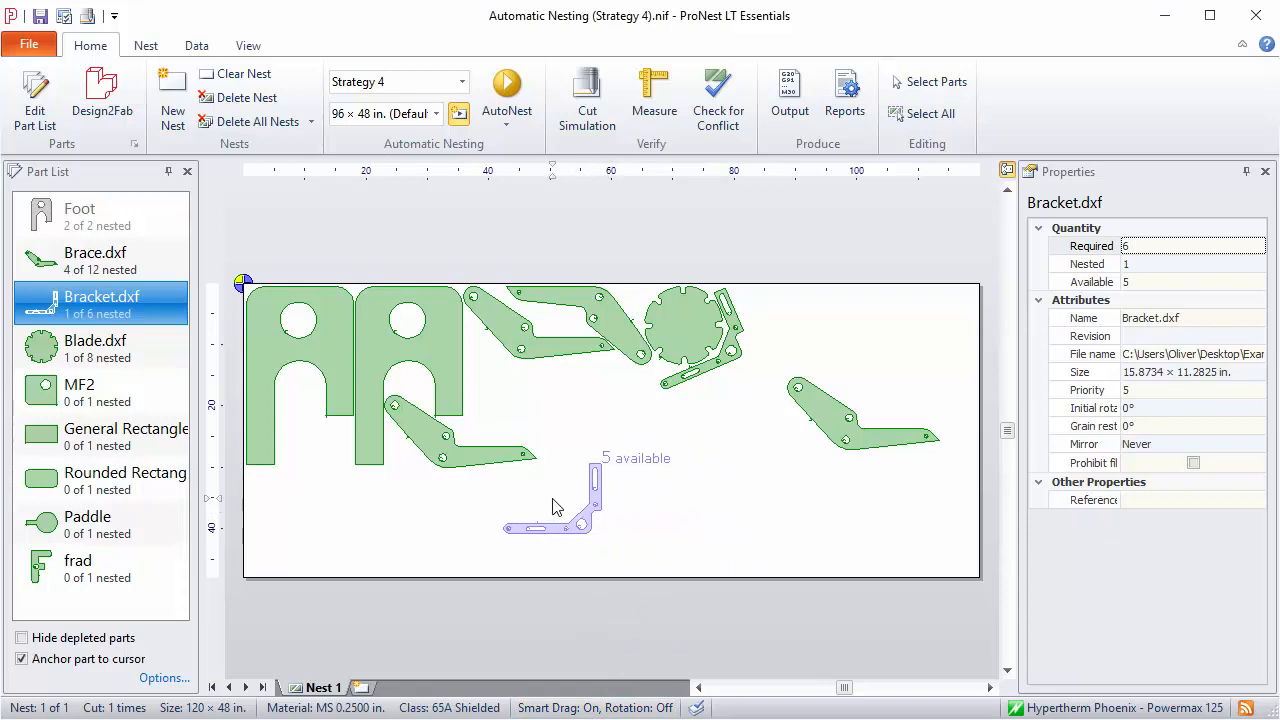
click(83, 440)
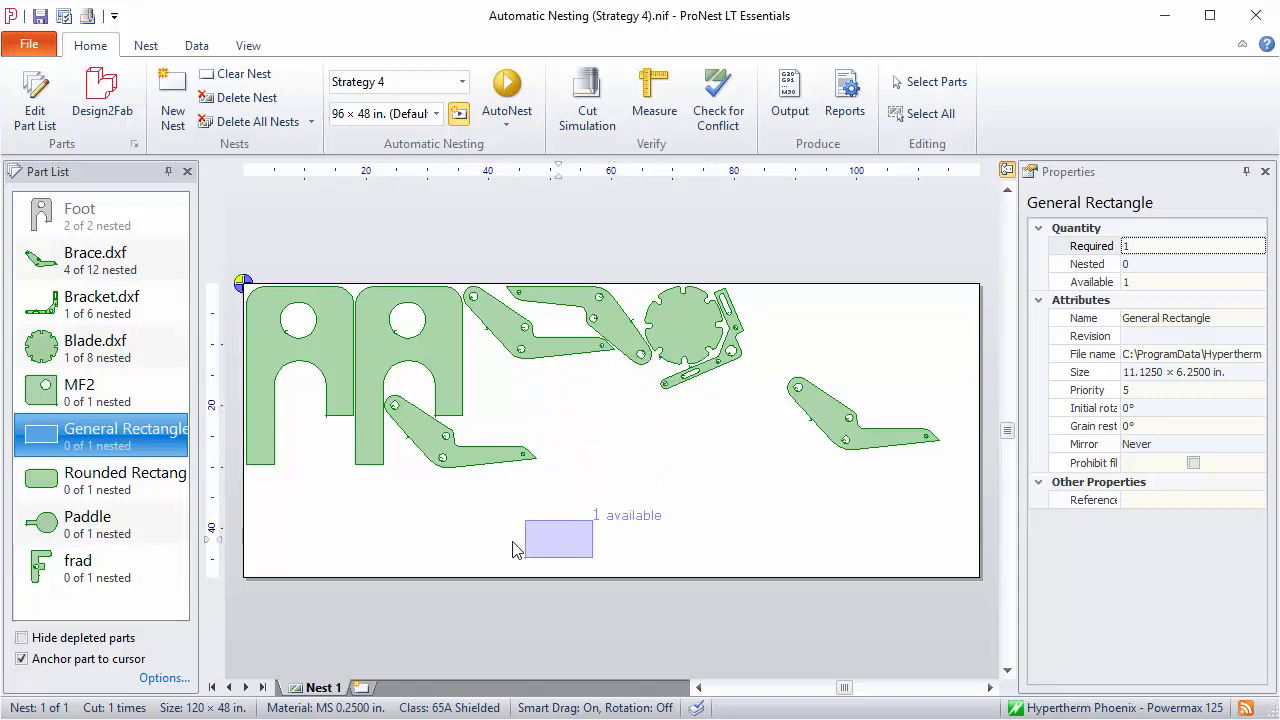
click(242, 485)
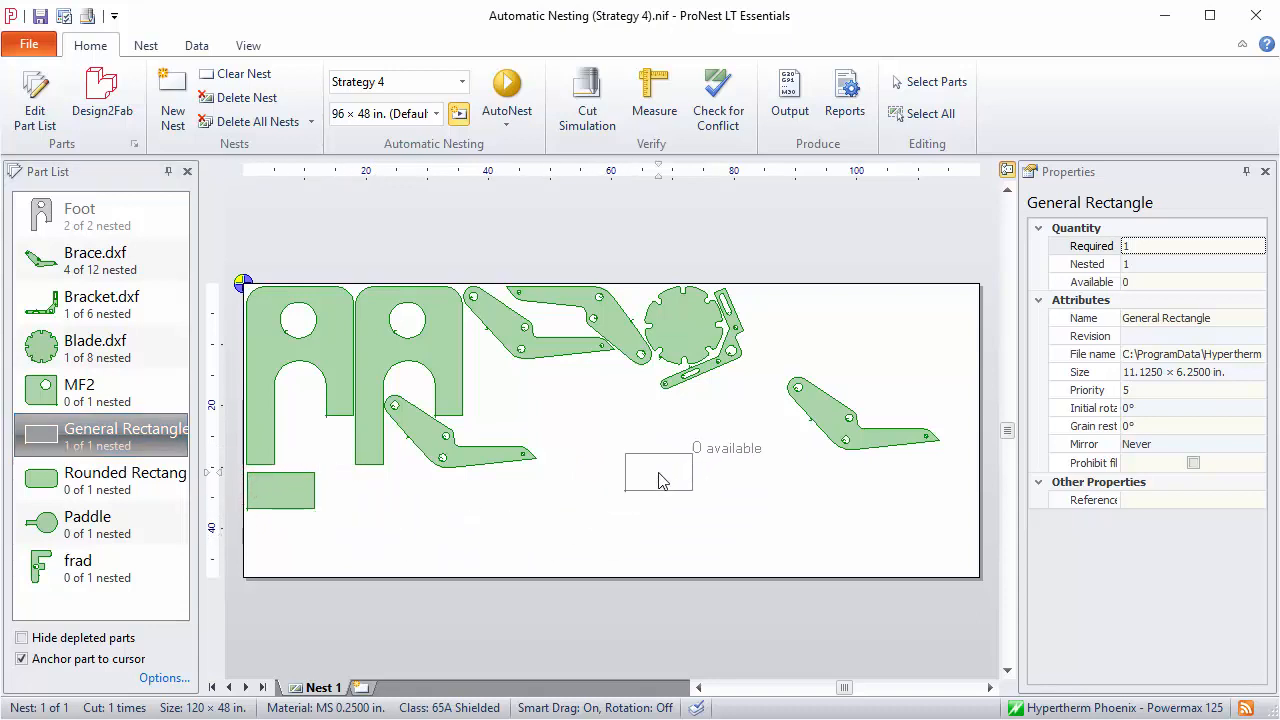
Step: Turn off Smart Drag and place the Rounded Rectangle beside the second Foot, below the first brace
click(573, 710)
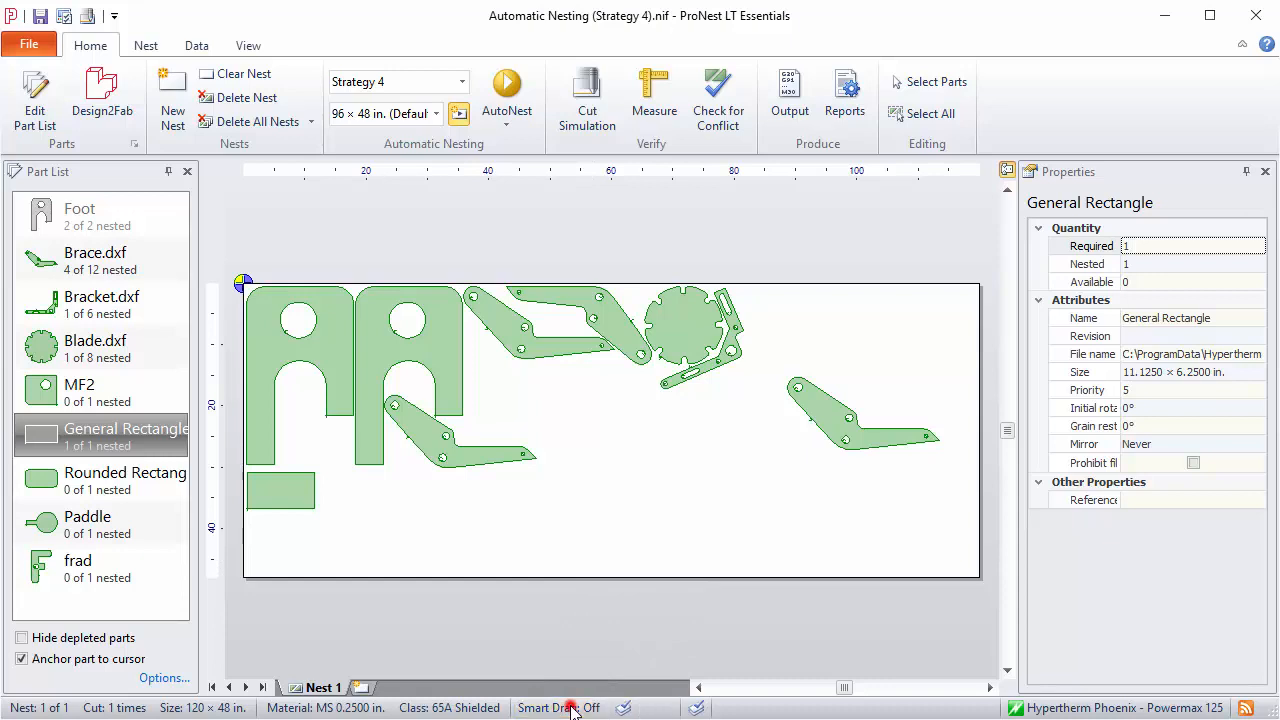
click(87, 489)
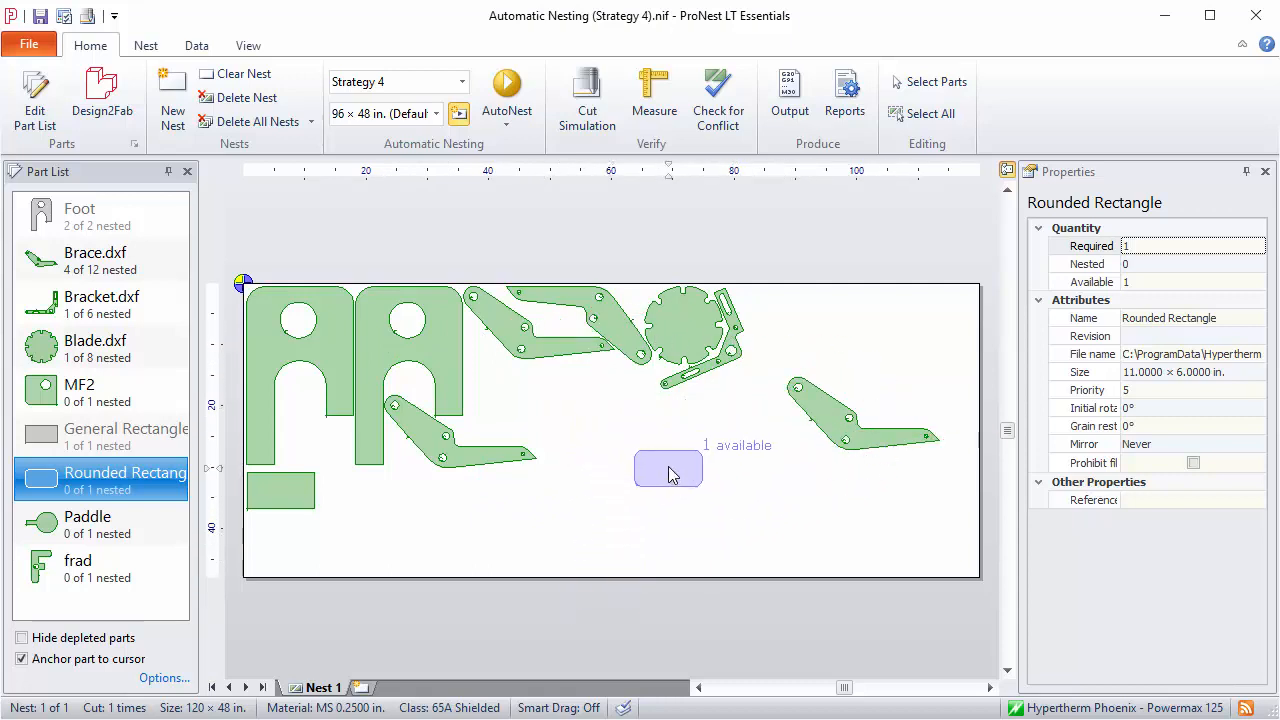
click(515, 392)
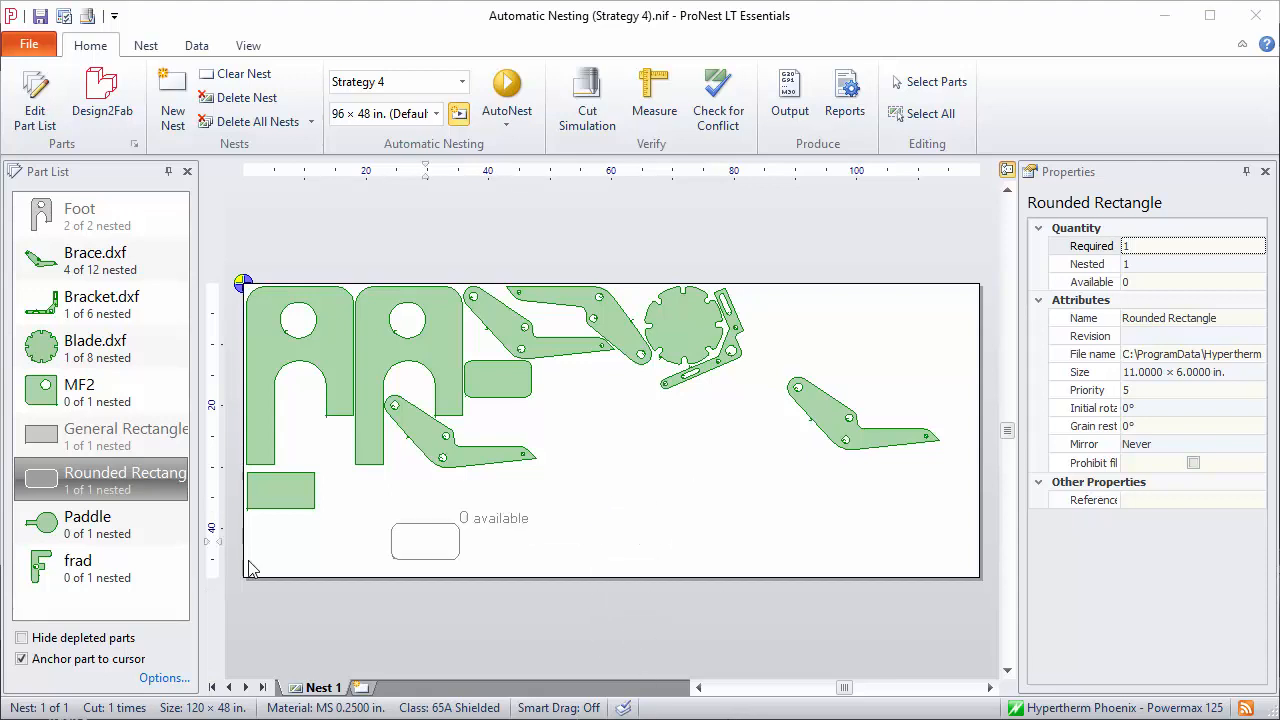
Step: Auto-place the Paddle, the MF2 and two more Blade.dxf parts from the part list into free space on the plate
click(55, 530)
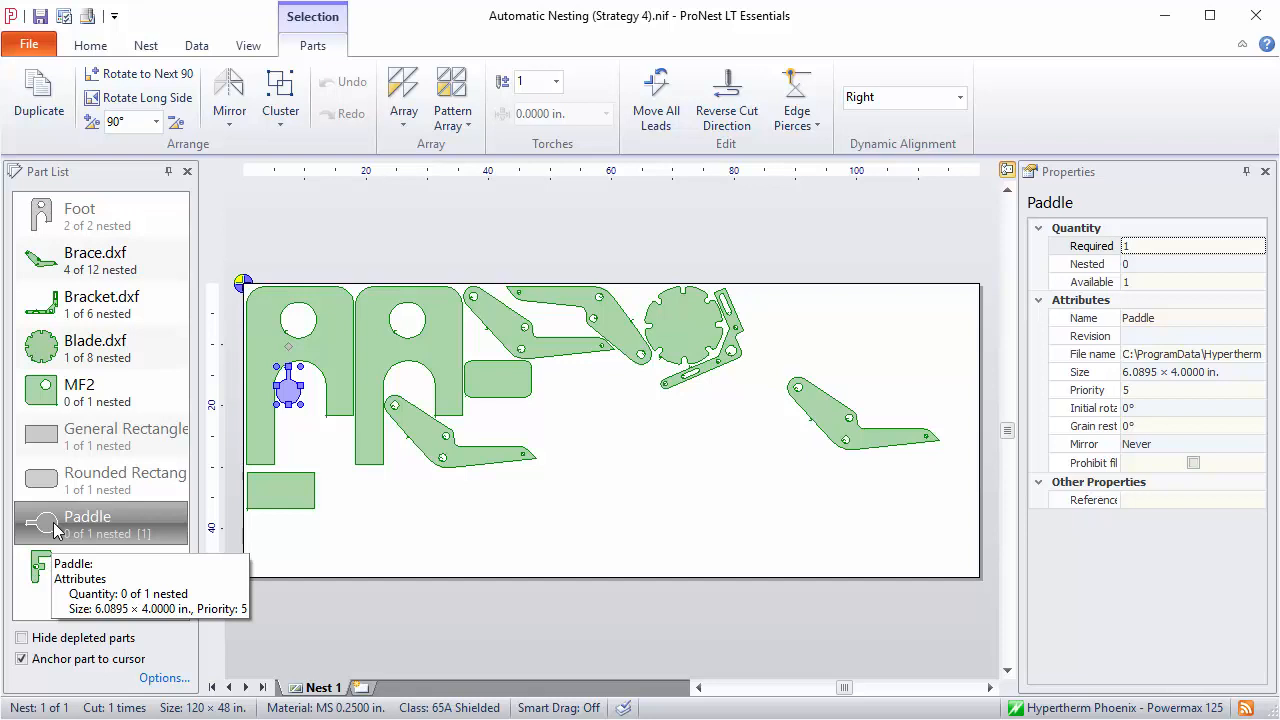
double_click(70, 390)
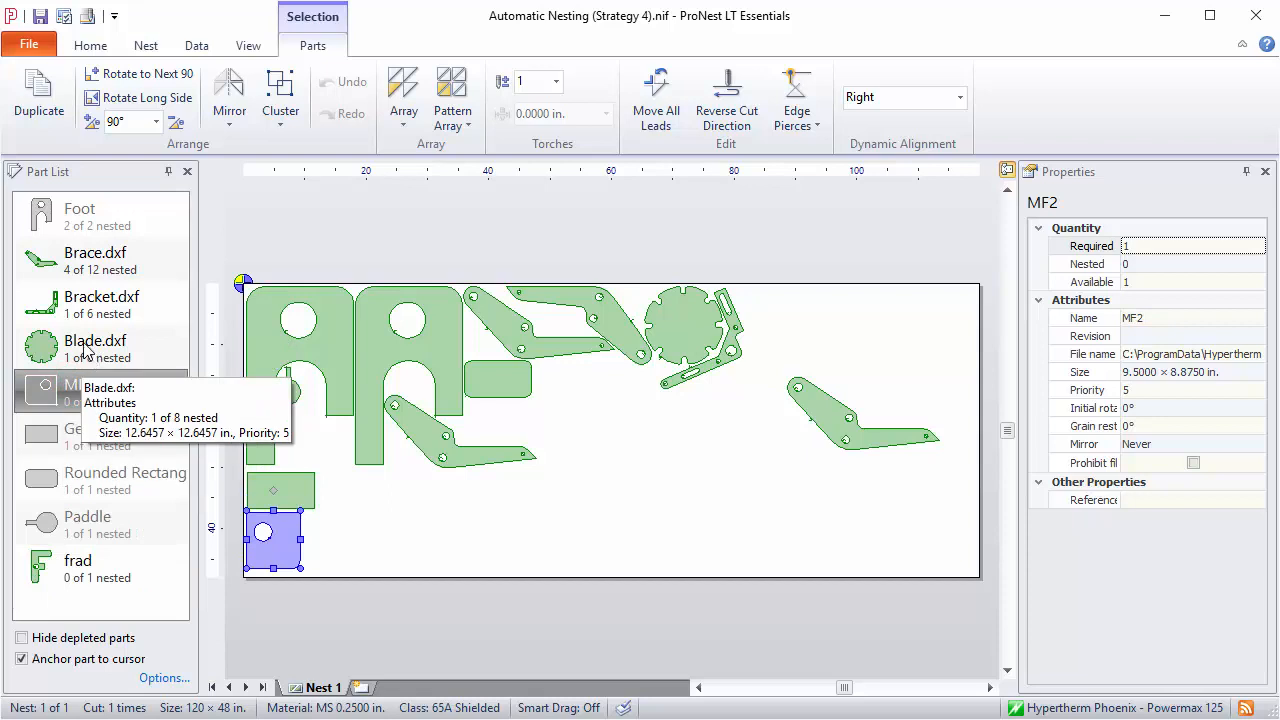
double_click(86, 350)
double_click(86, 350)
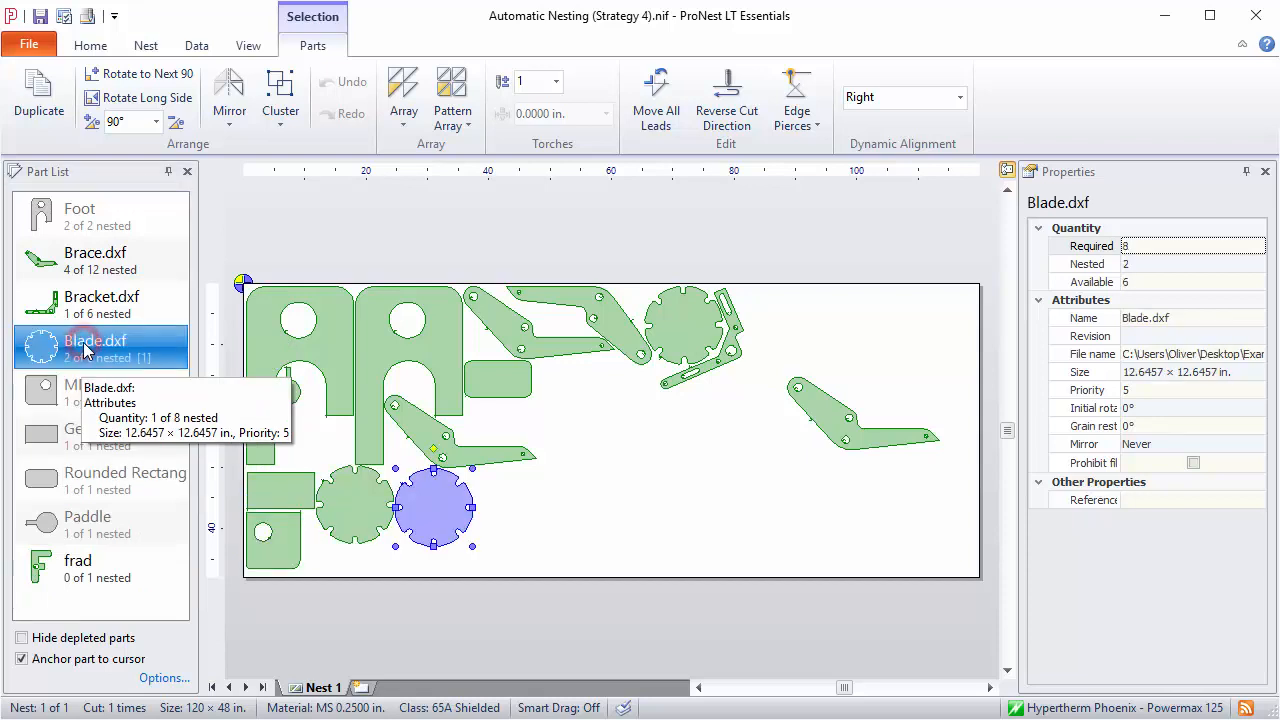
Step: With Blade.dxf anchored to the cursor, automatically nest three more copies against the parts already placed around the plate's middle
click(520, 480)
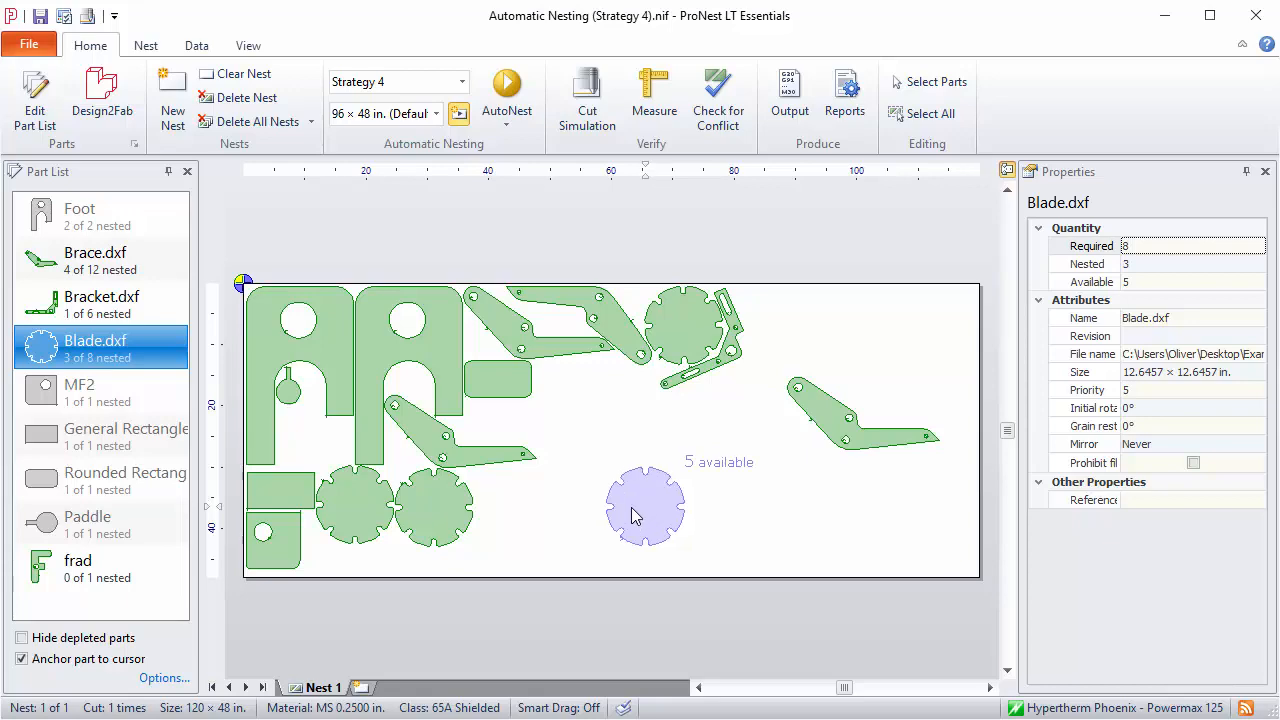
key(Return)
key(Return)
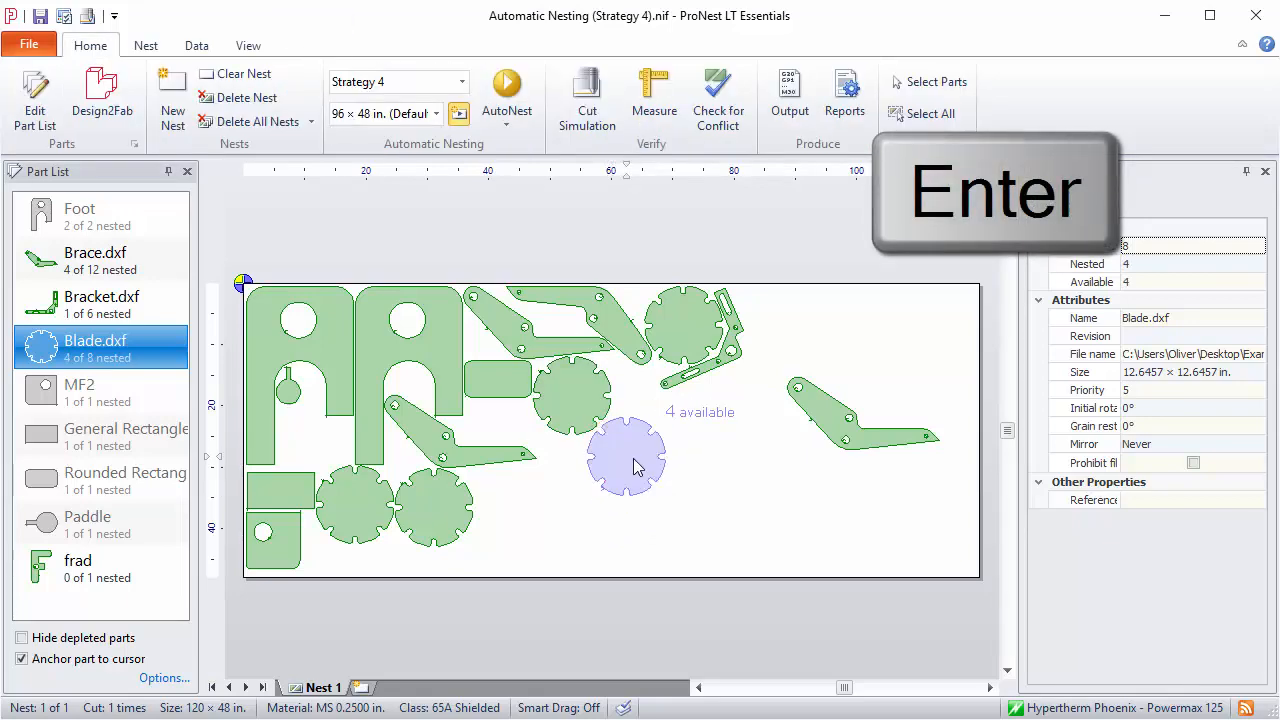
key(Return)
key(Return)
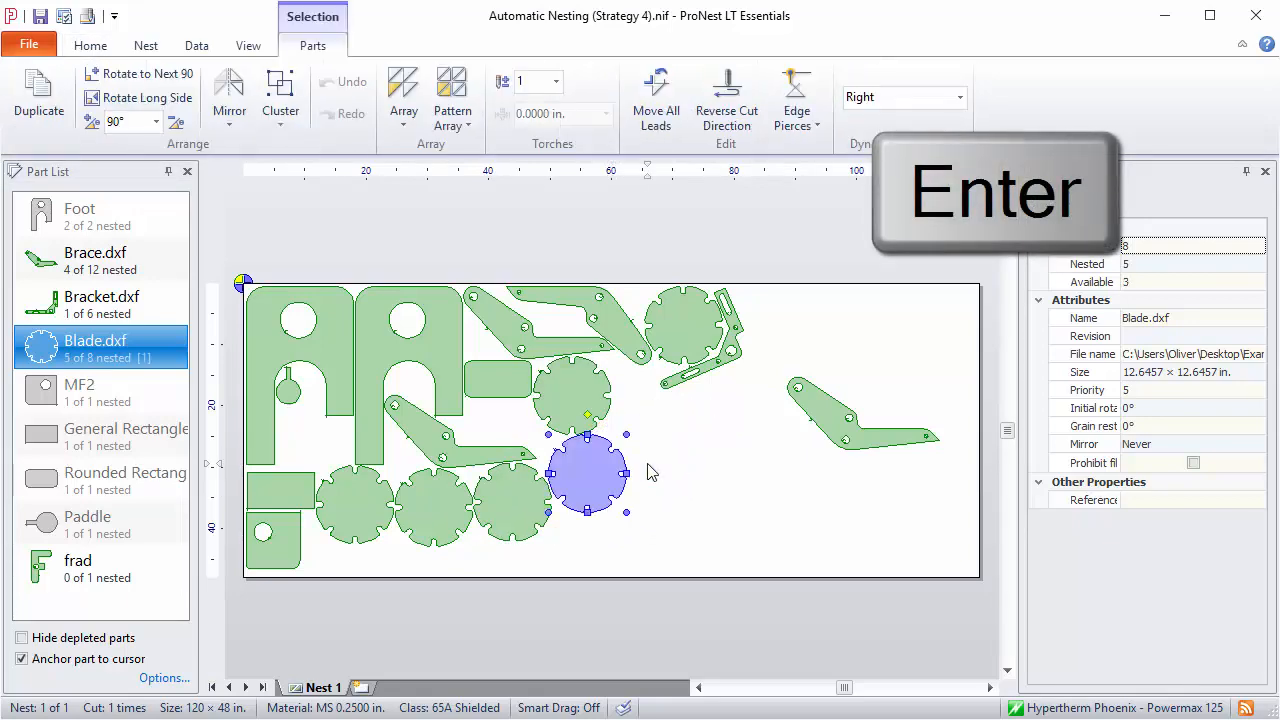